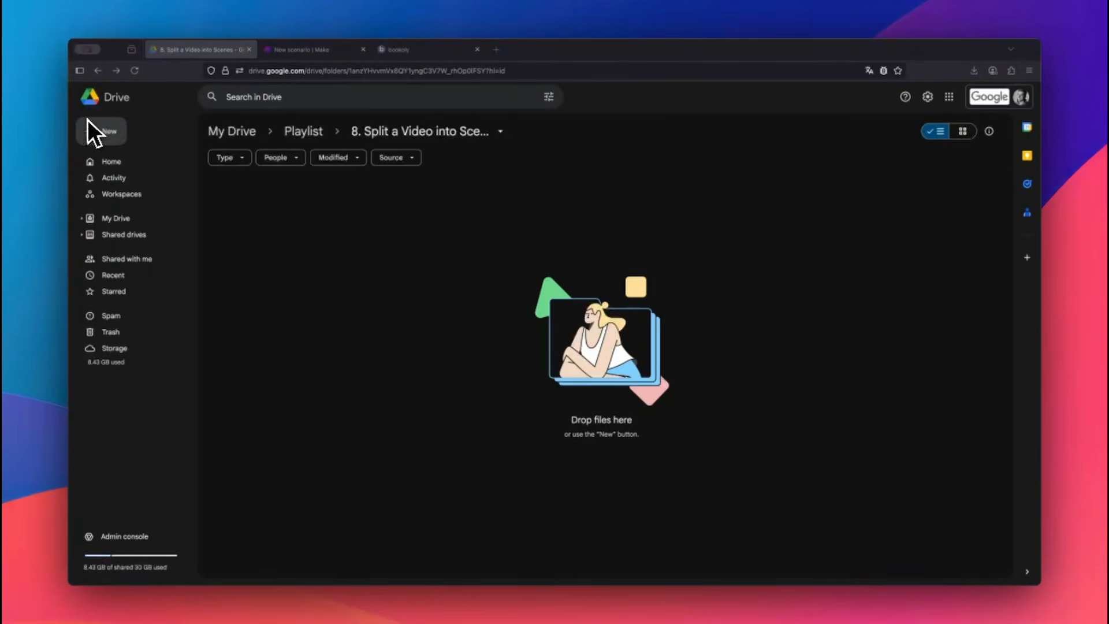
Create a folder named Videos inside the "8. Split a Video into Scenes" folder
right_click(285, 283)
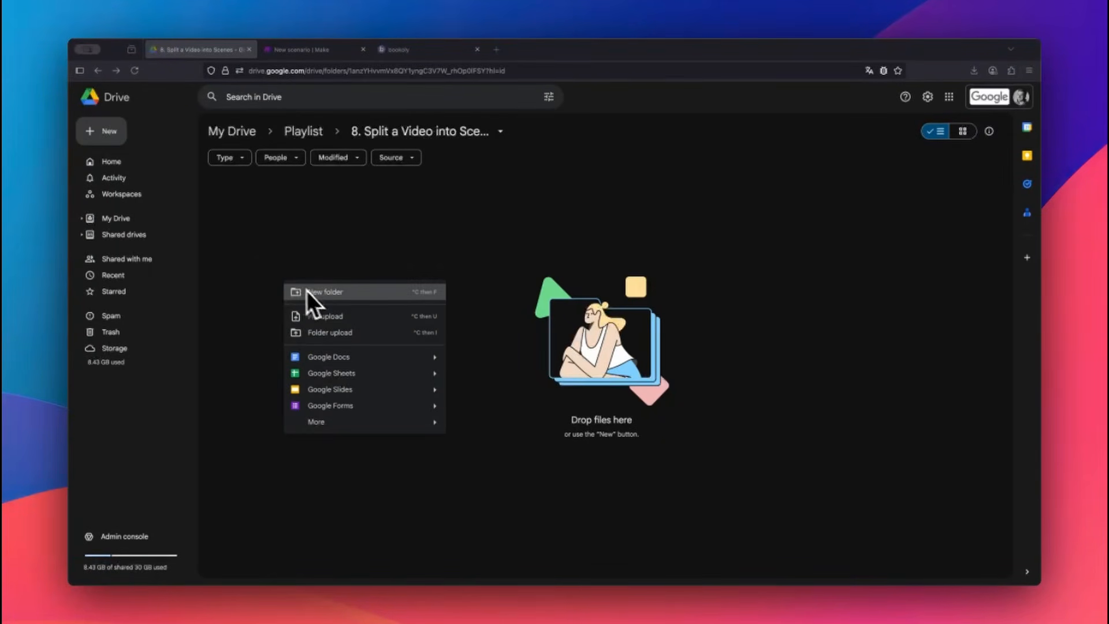
left_click(324, 296)
type("Videos")
key("Return")
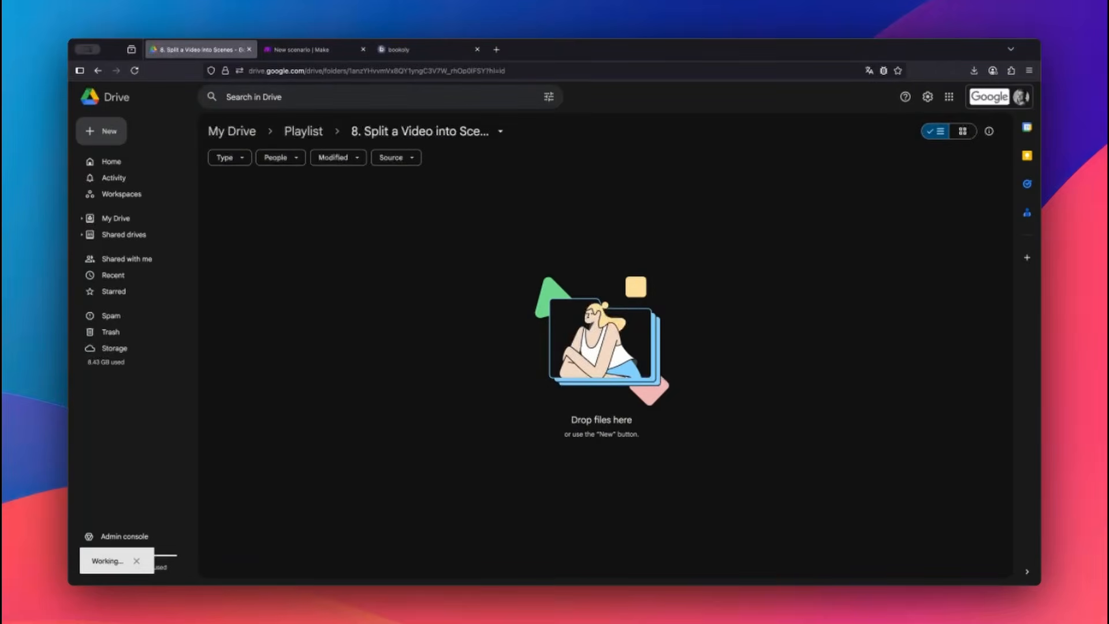
Create a second folder named Scenes alongside the Videos folder
right_click(290, 300)
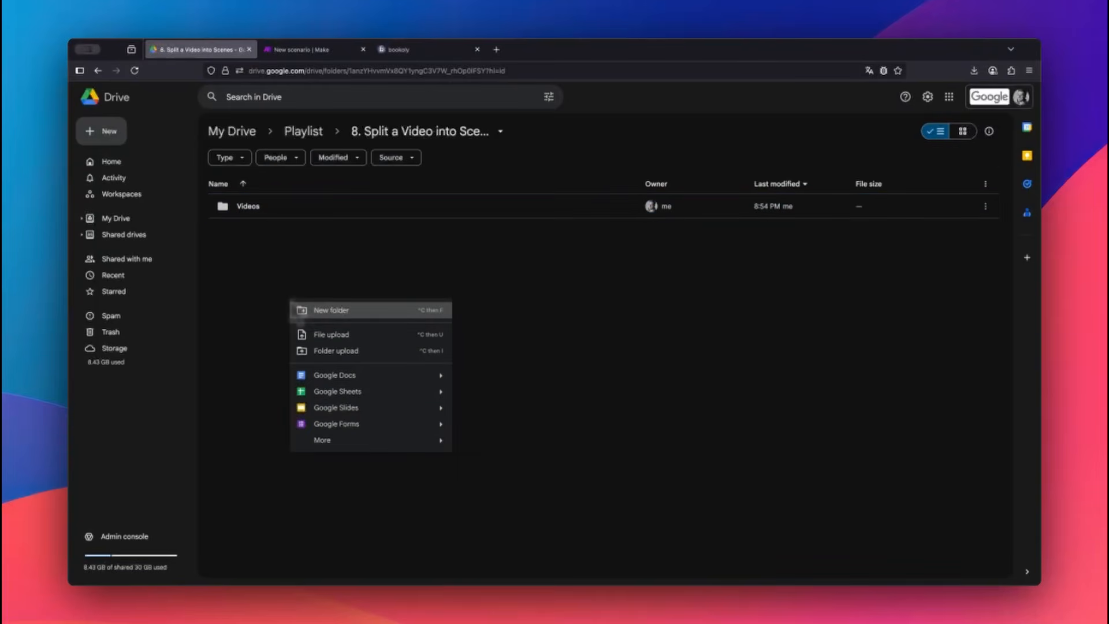
left_click(313, 311)
type("Scenes")
key("Return")
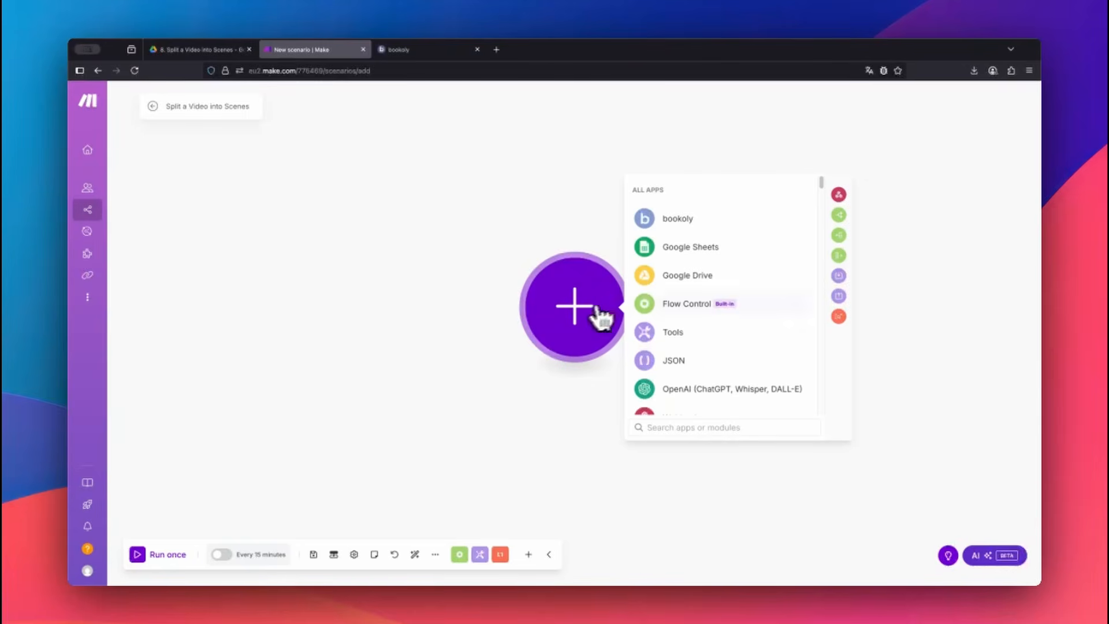
Add a Google Drive Watch Files in a Folder trigger for the Videos folder, with limit 1 and starting from now on
left_click(778, 277)
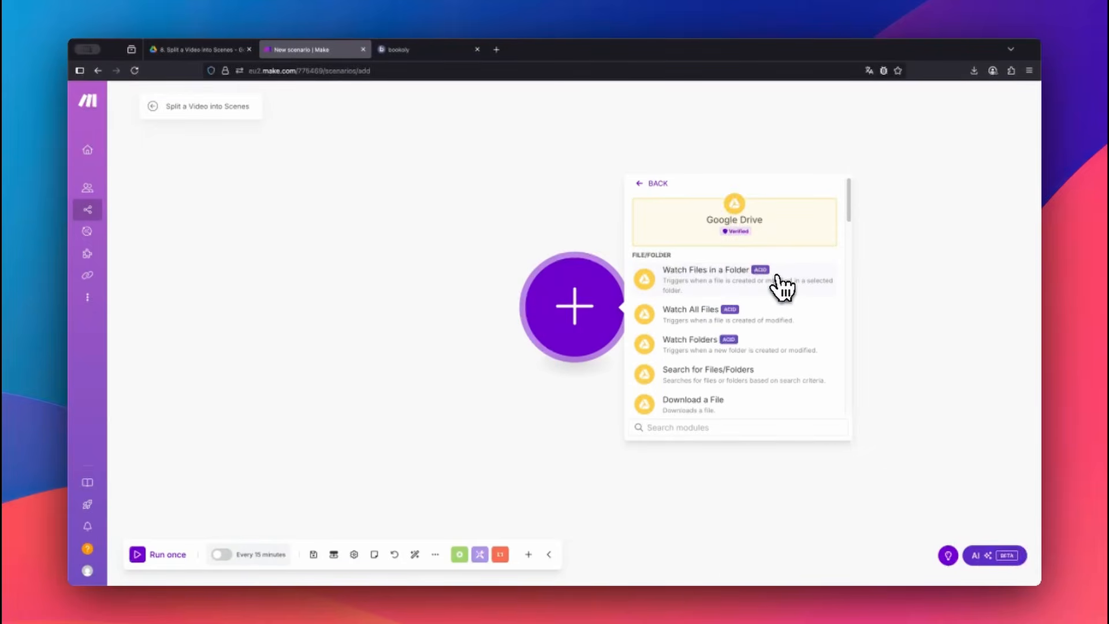
left_click(785, 275)
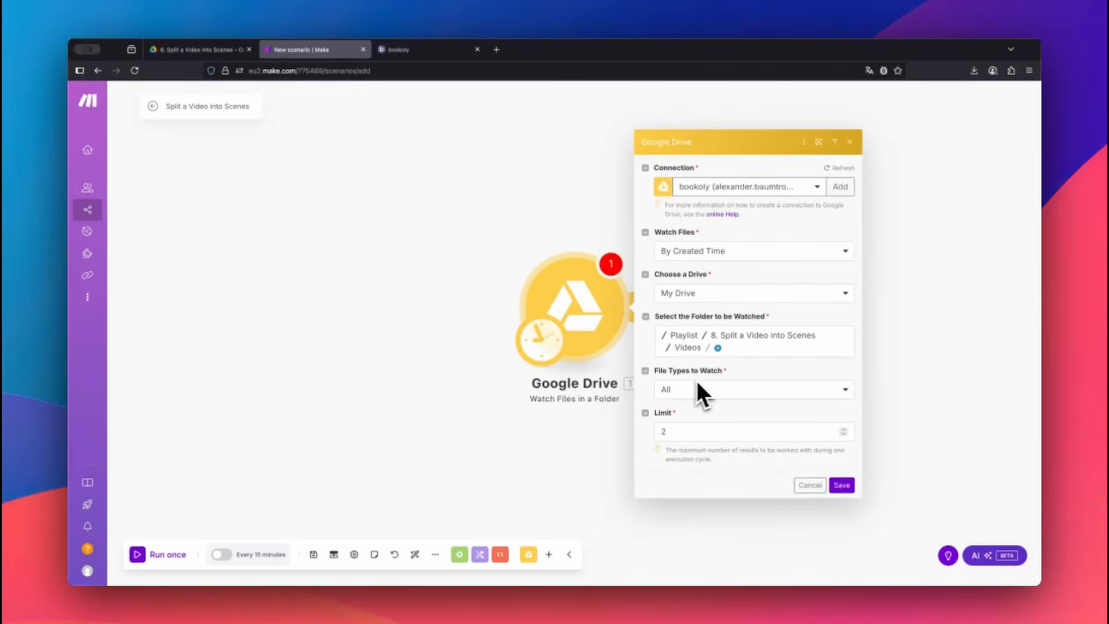
left_click(844, 435)
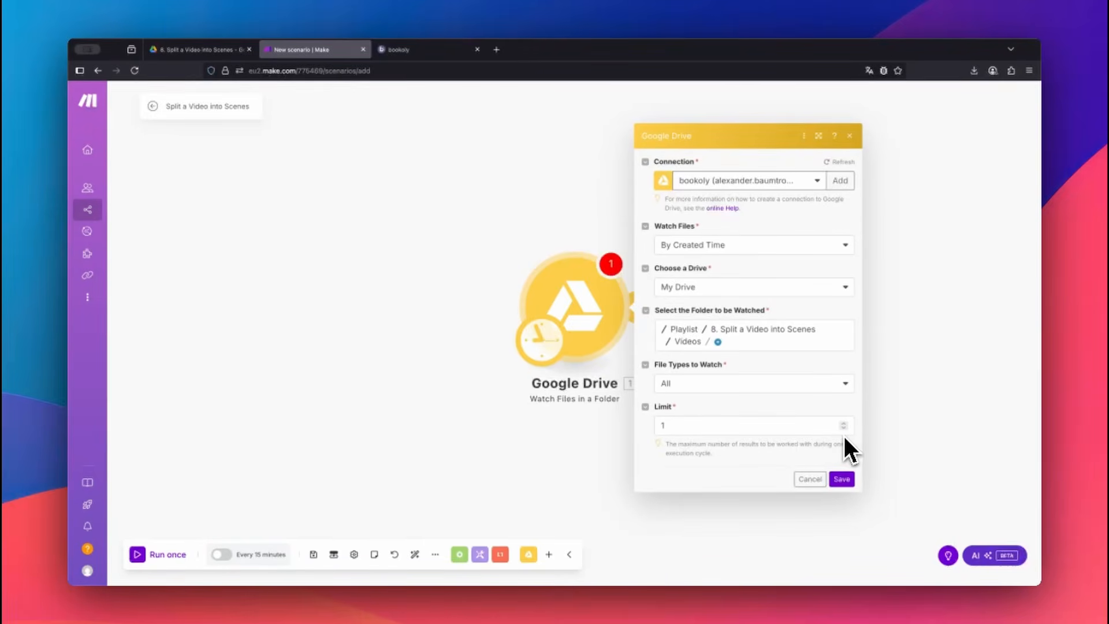
left_click(842, 479)
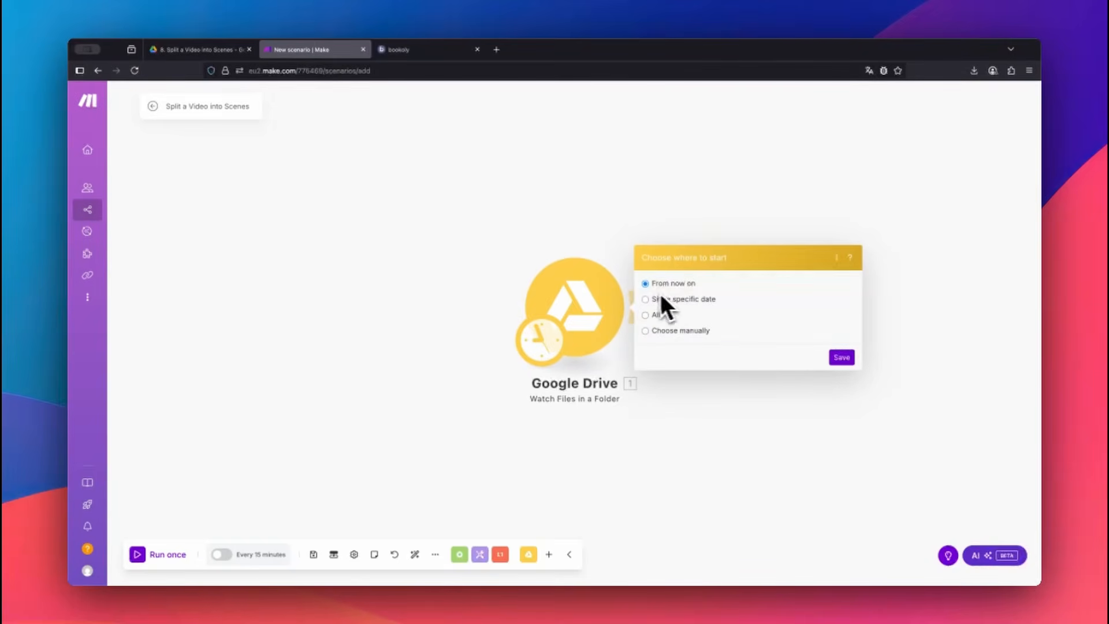
left_click(841, 357)
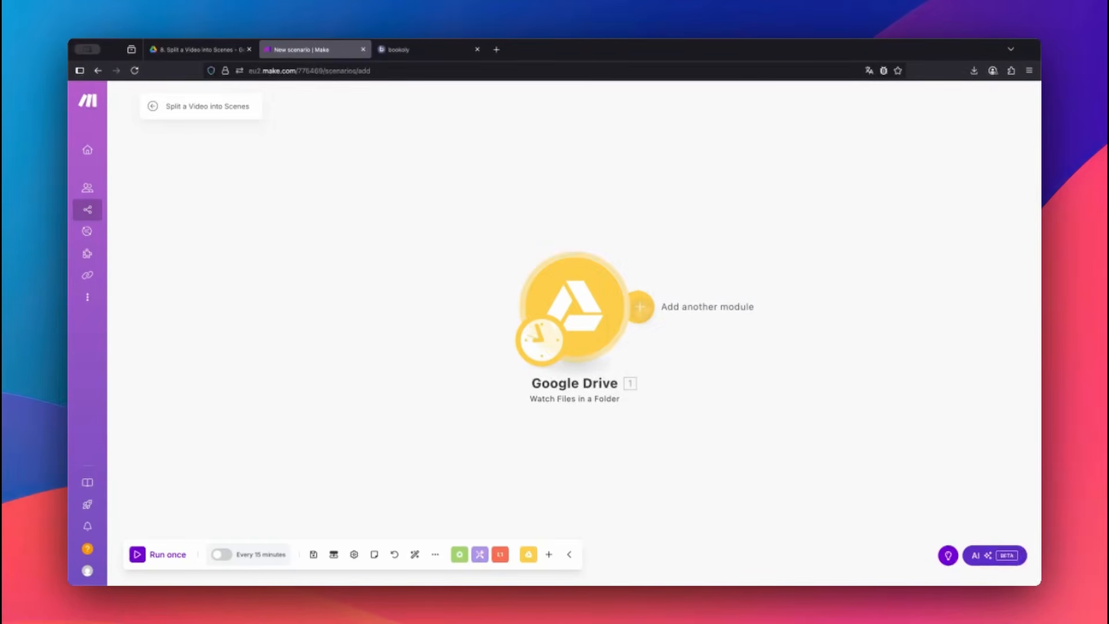
Add a Google Drive Get a Share Link module after the Watch Files in a Folder trigger
left_click(641, 310)
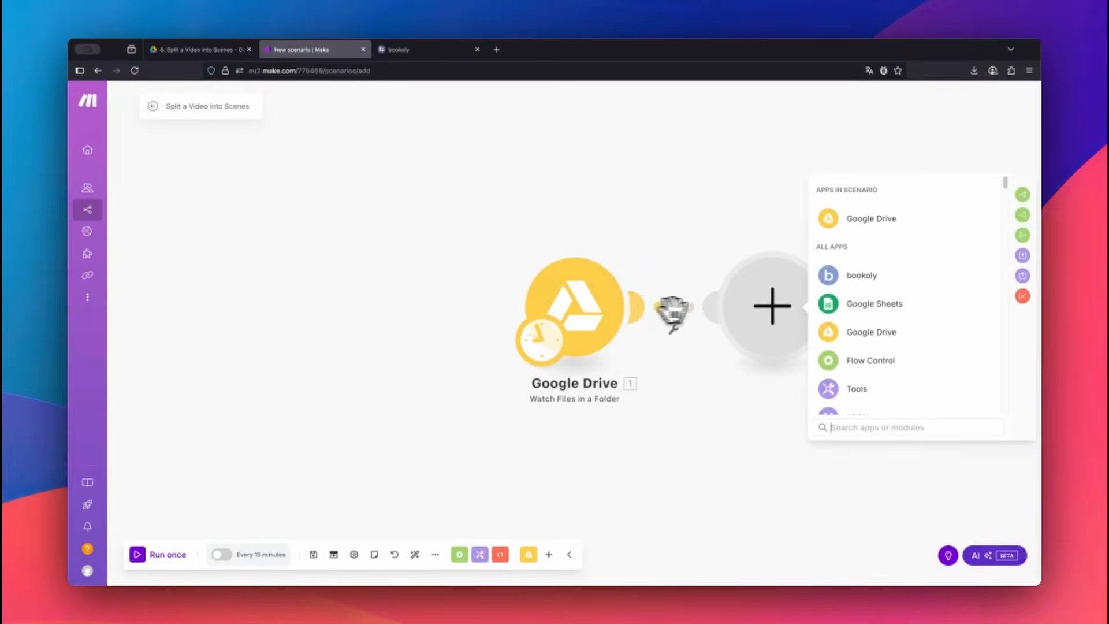
left_click(950, 337)
type("share")
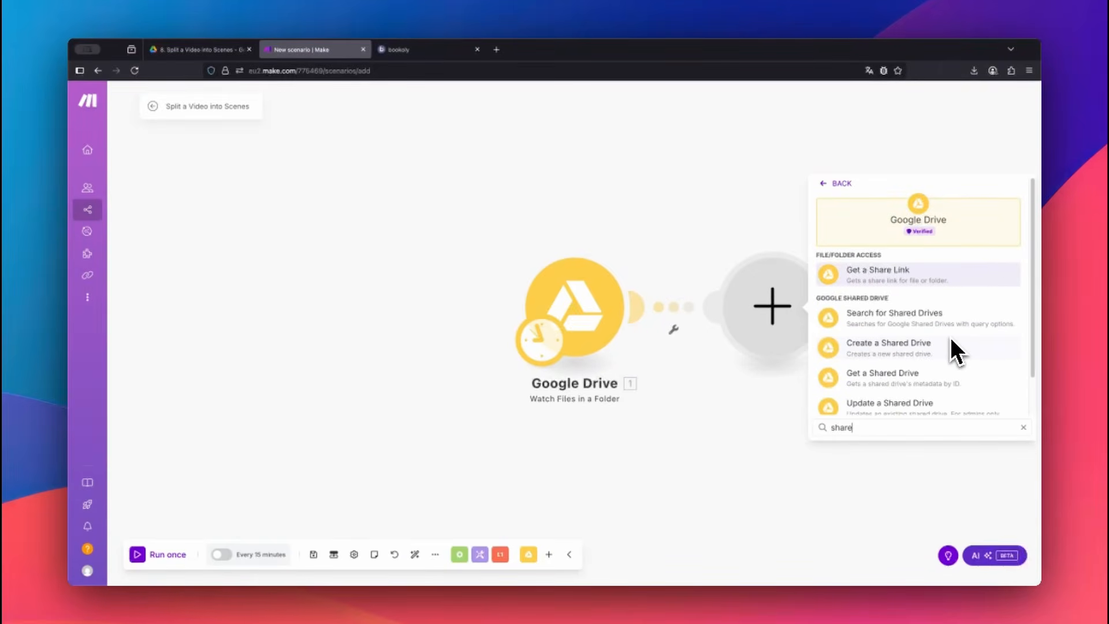
left_click(962, 276)
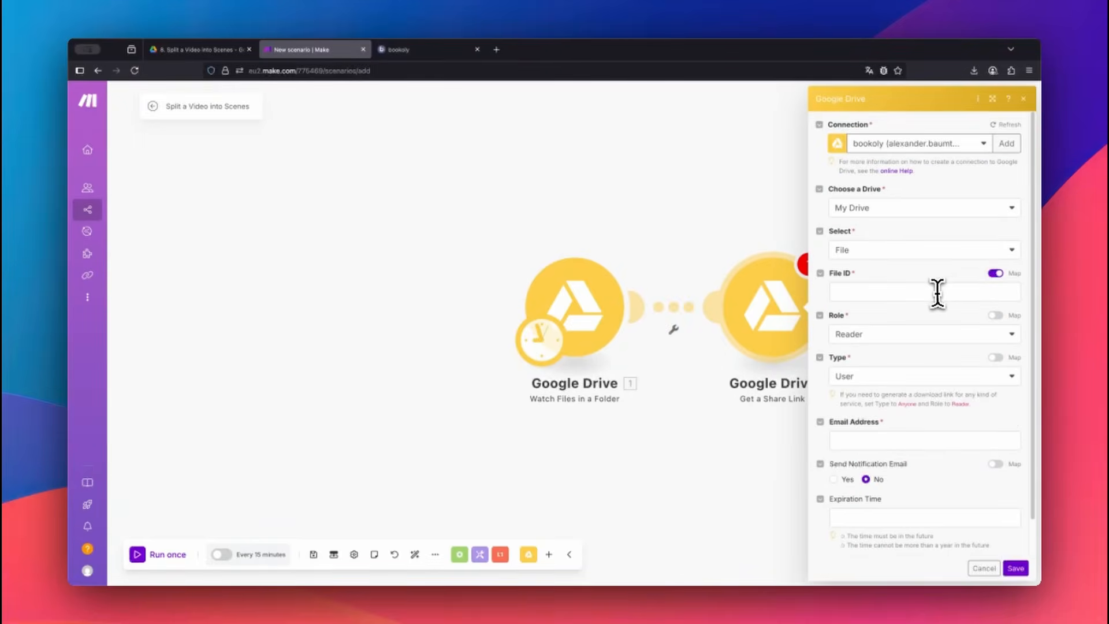
Map the share link's File ID to the watched file's File ID, set its type to Anyone, and save the module
left_click(935, 292)
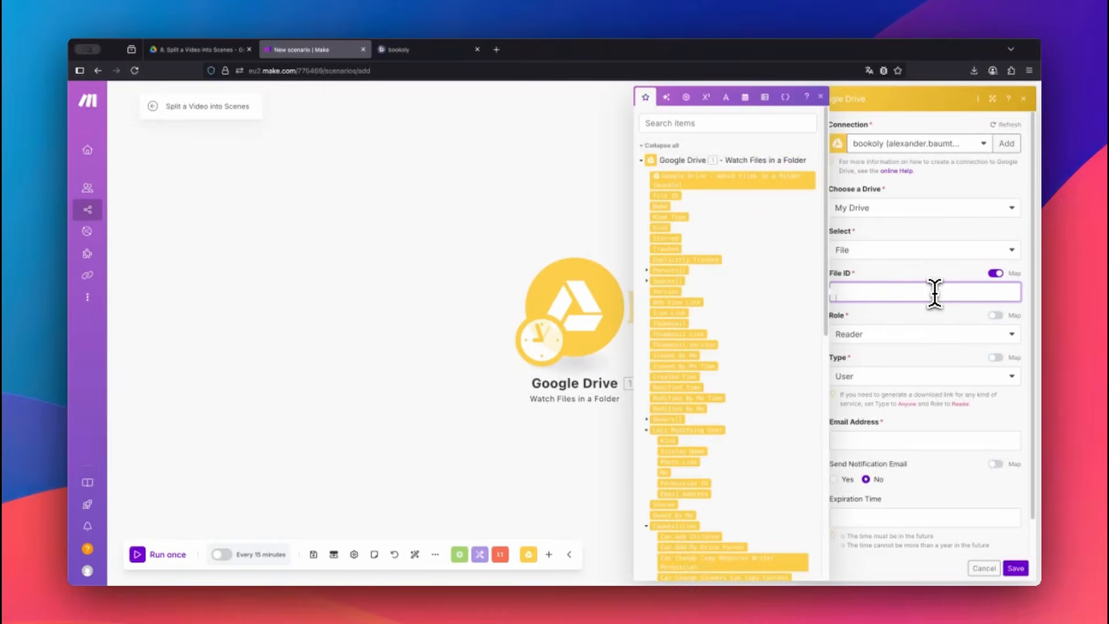
left_click(669, 195)
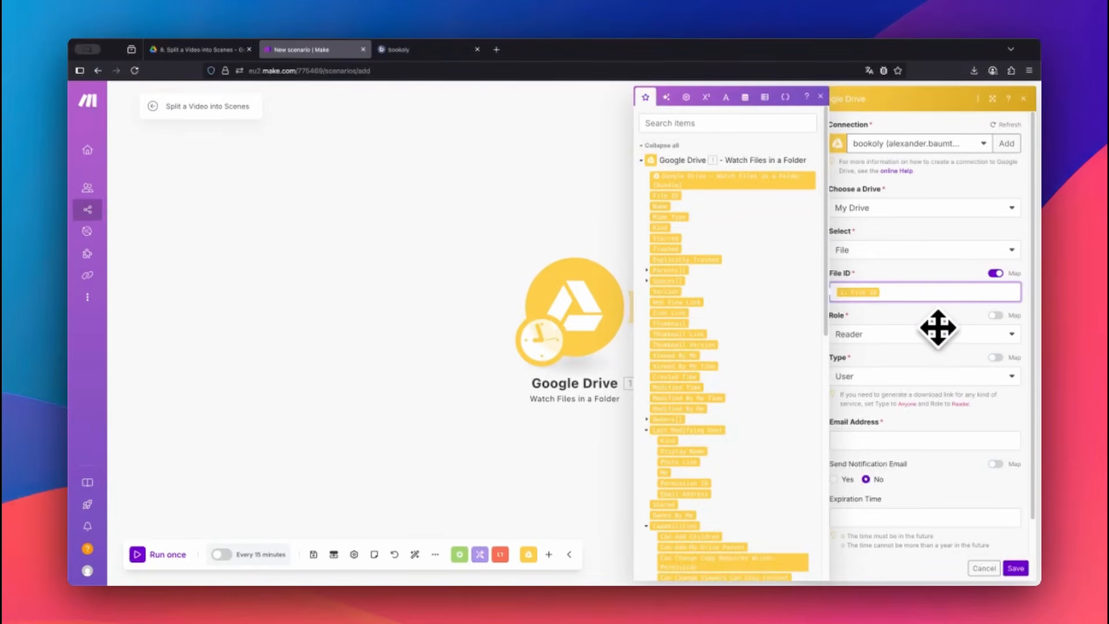
left_click(950, 378)
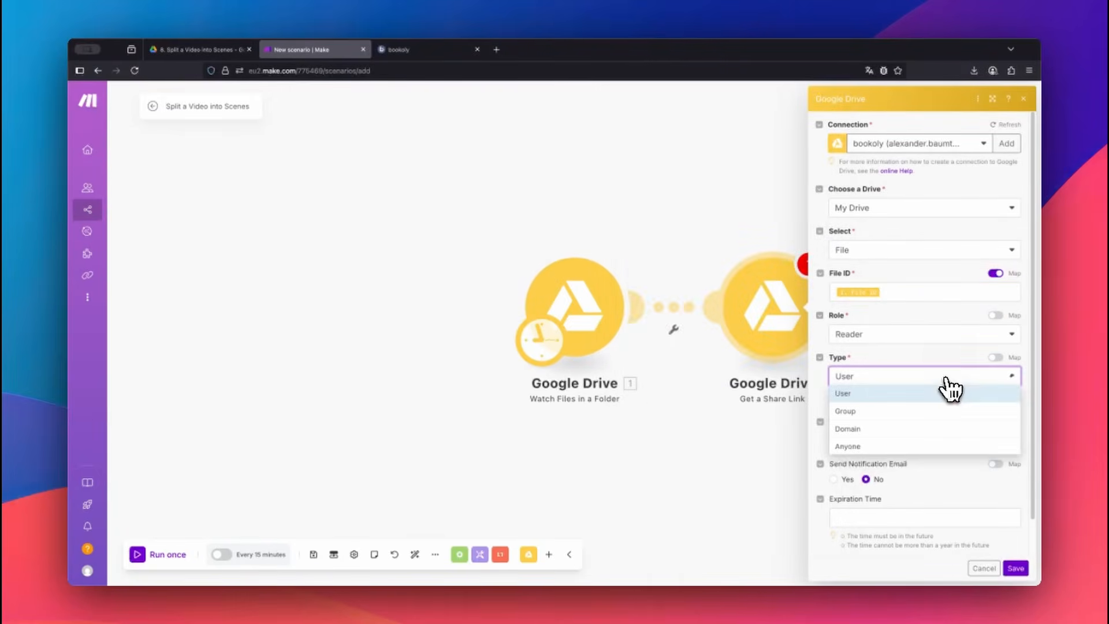
left_click(919, 449)
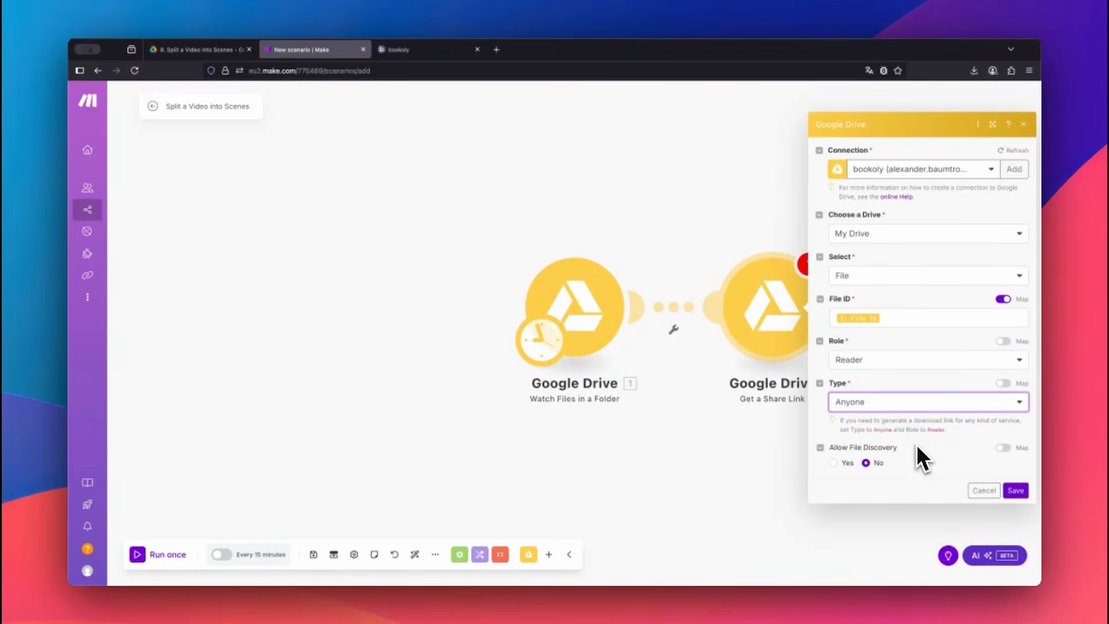
left_click(1016, 491)
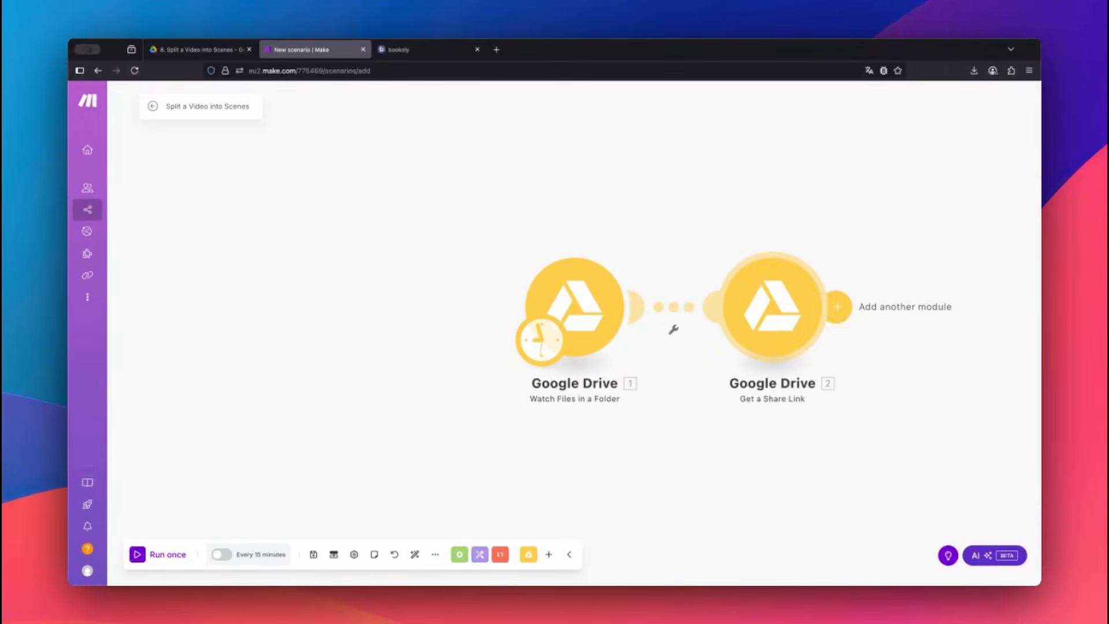
Add a bookoly Split a Video into Scenes module after Get a Share Link
left_click(839, 306)
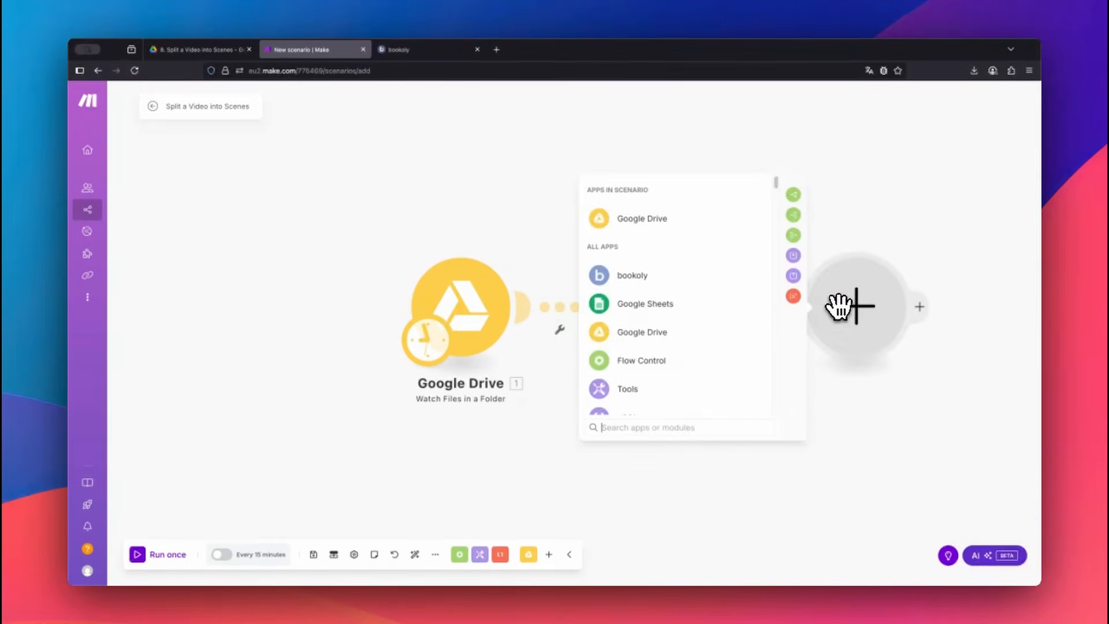
left_click(747, 285)
scroll(749, 346, "down", 3)
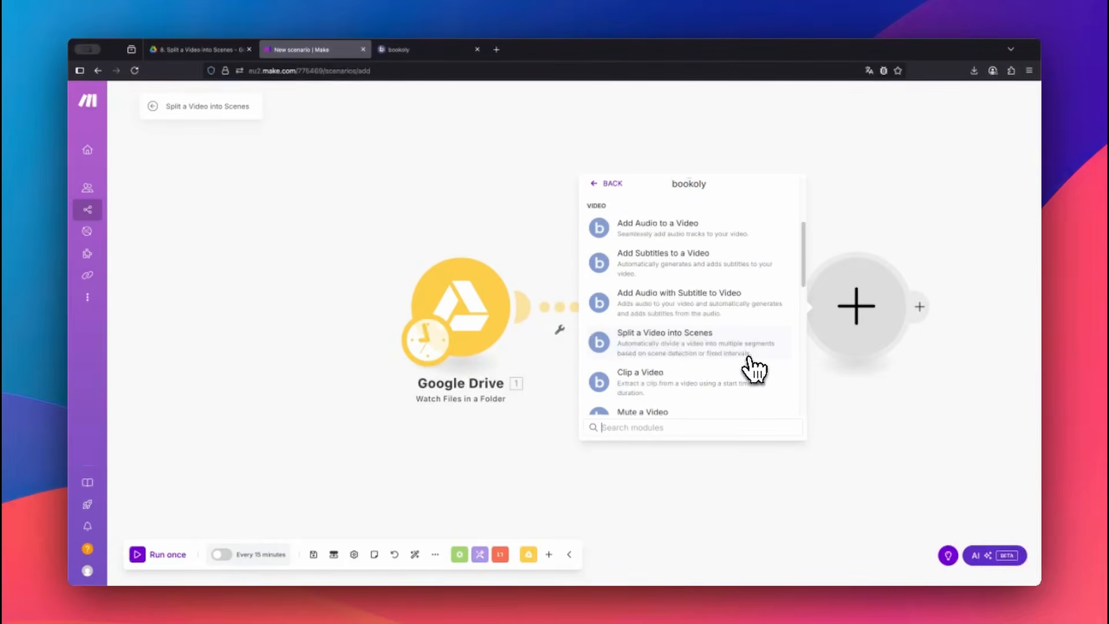
left_click(754, 342)
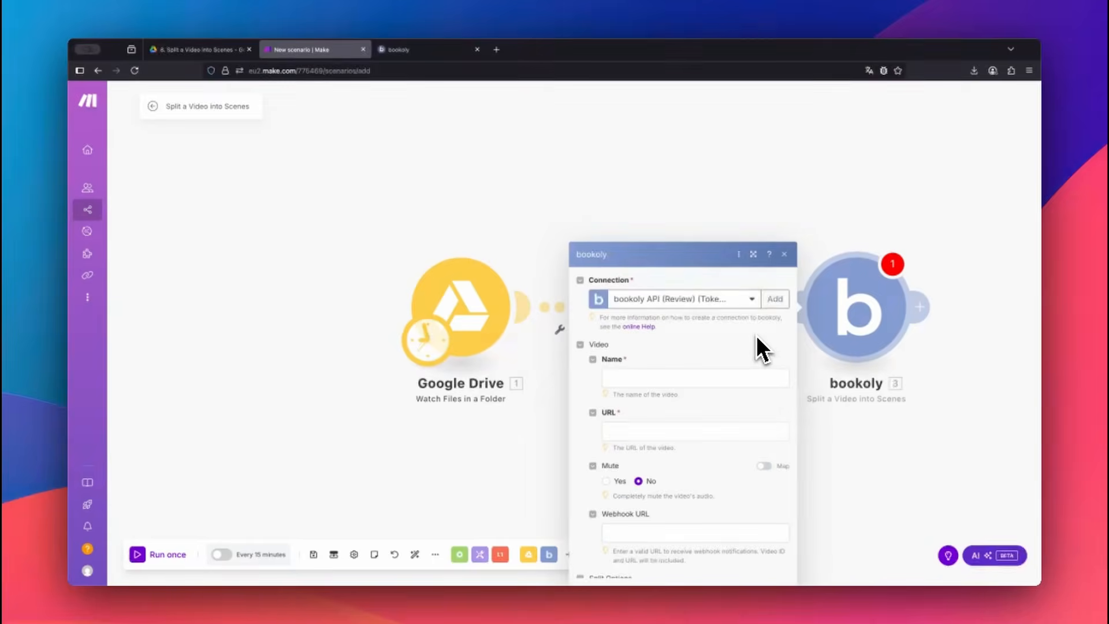
Map the video's Name to the watched file's Name and its URL to the share link module's Web Content Link
left_click(681, 222)
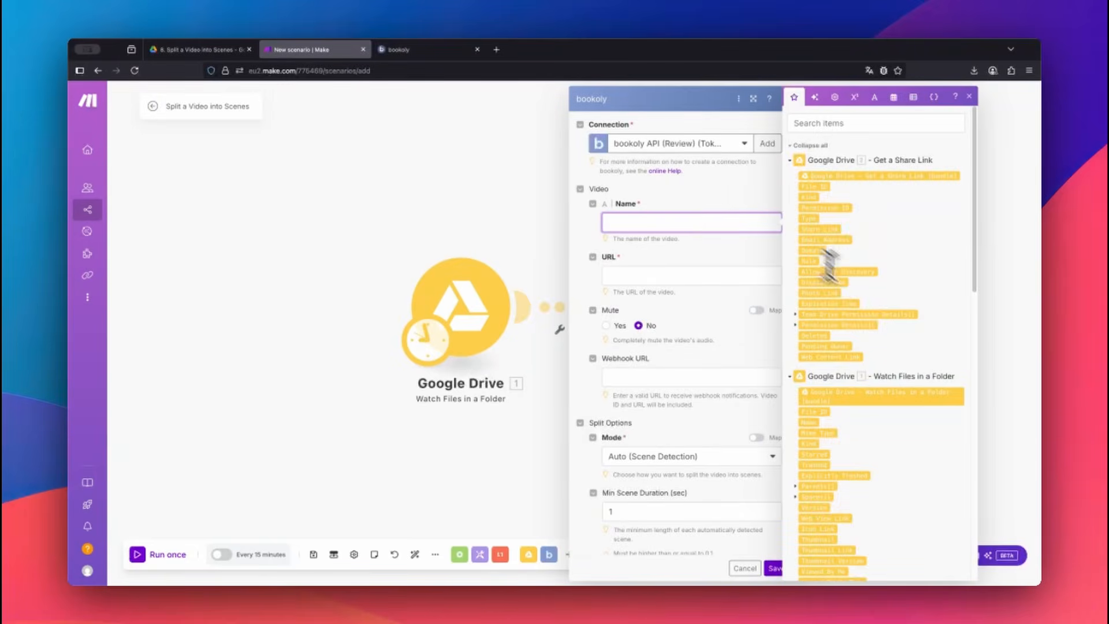
scroll(902, 365, "down", 1)
scroll(902, 365, "down", 1)
left_click(817, 361)
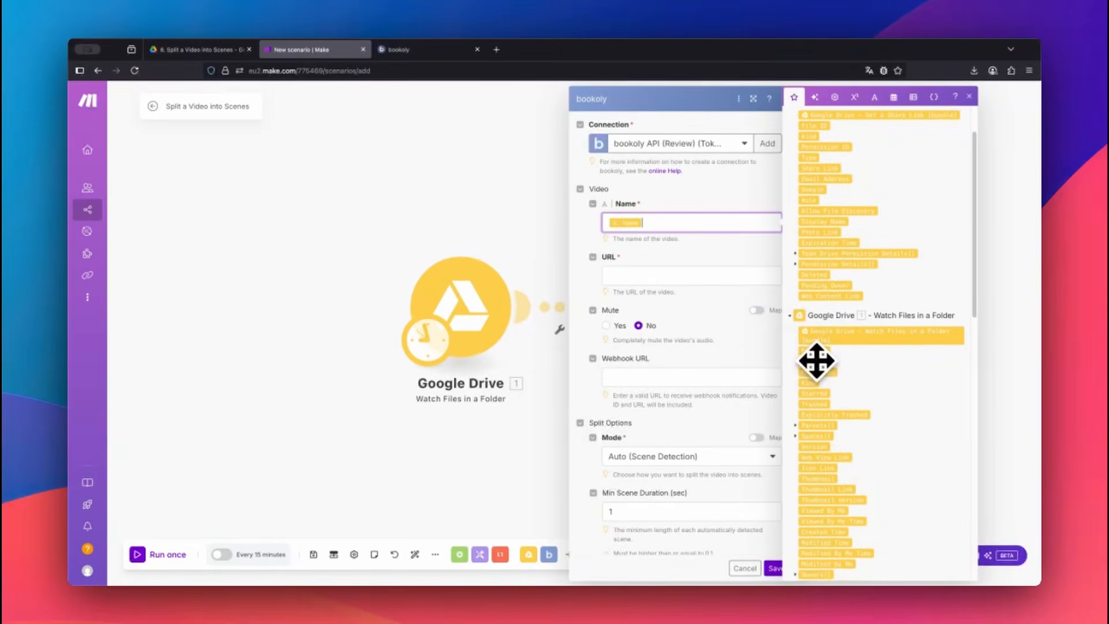
left_click(732, 280)
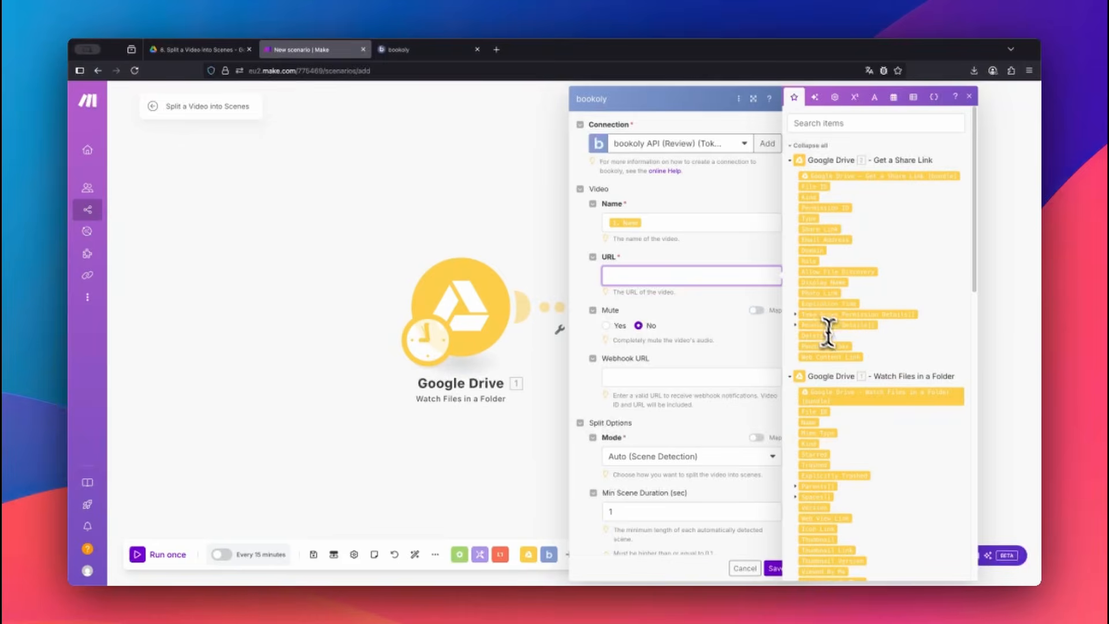
left_click(842, 357)
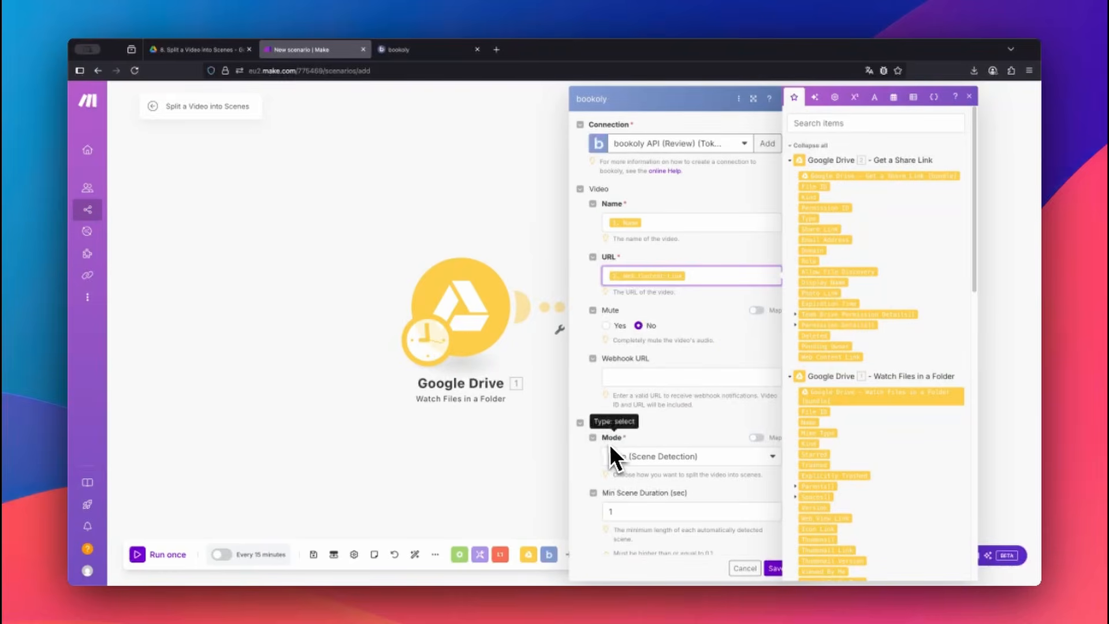
Choose Auto (Scene Detection) as the split mode and save the Split a Video into Scenes module
left_click(774, 461)
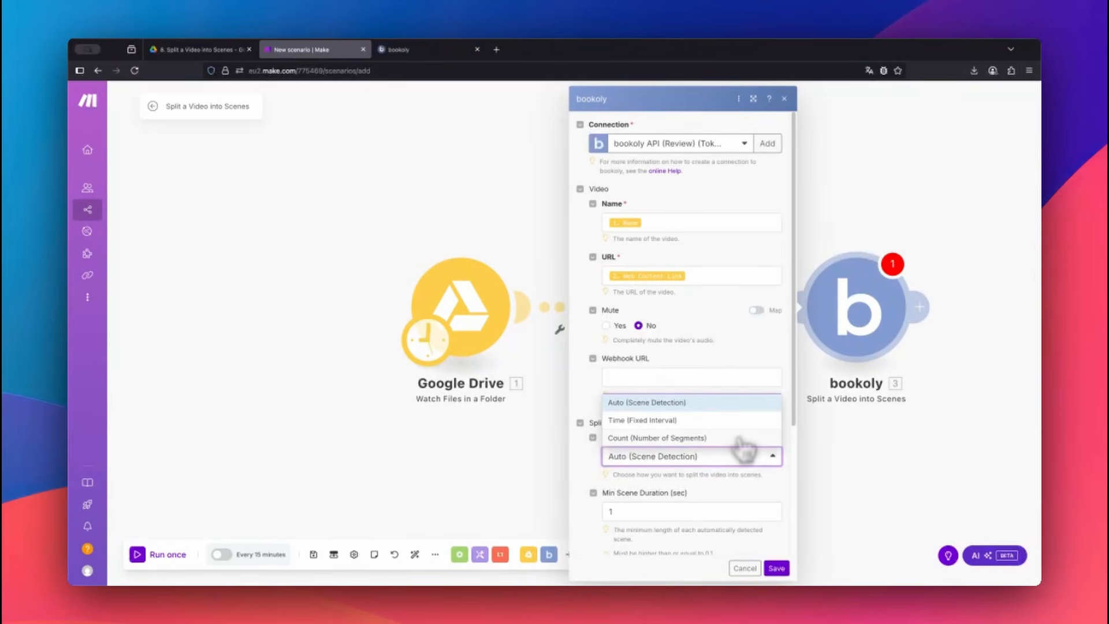
left_click(720, 404)
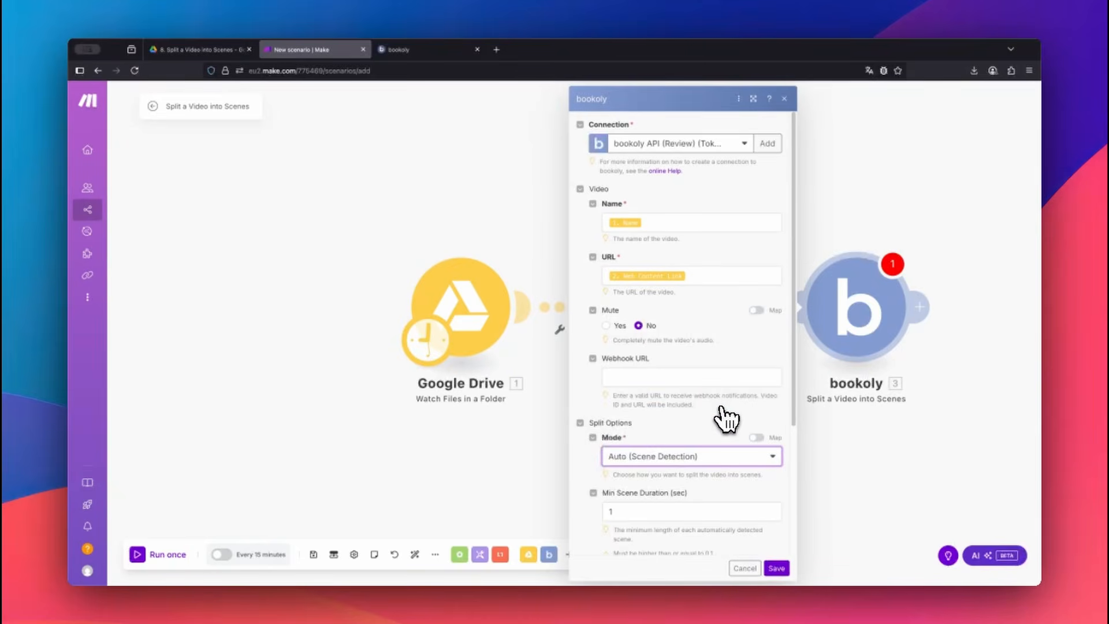
scroll(725, 417, "down", 3)
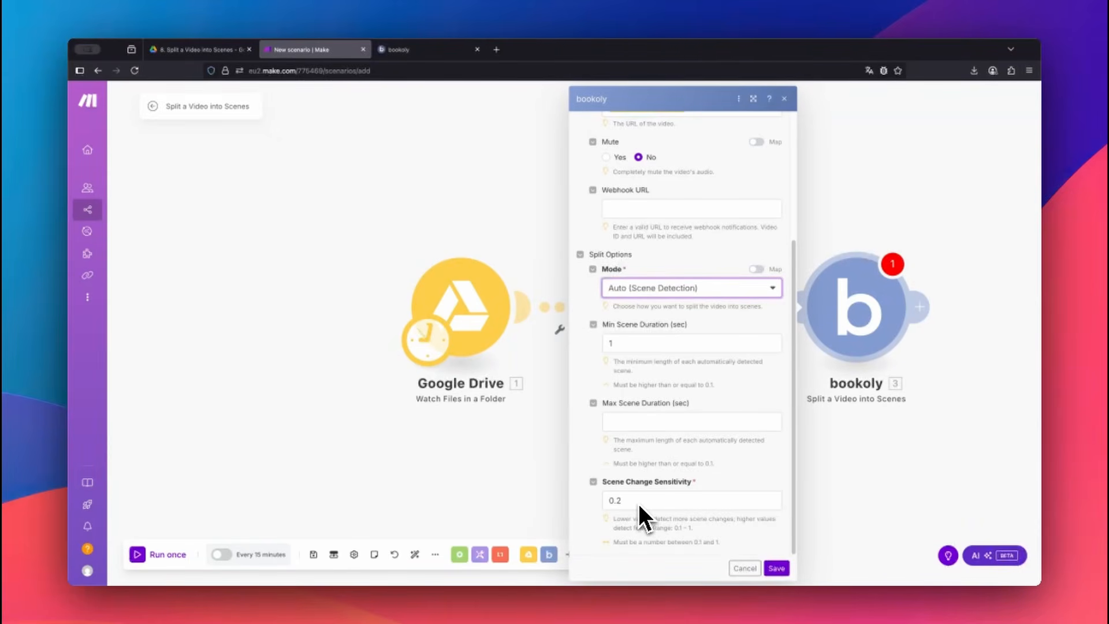
left_click(776, 568)
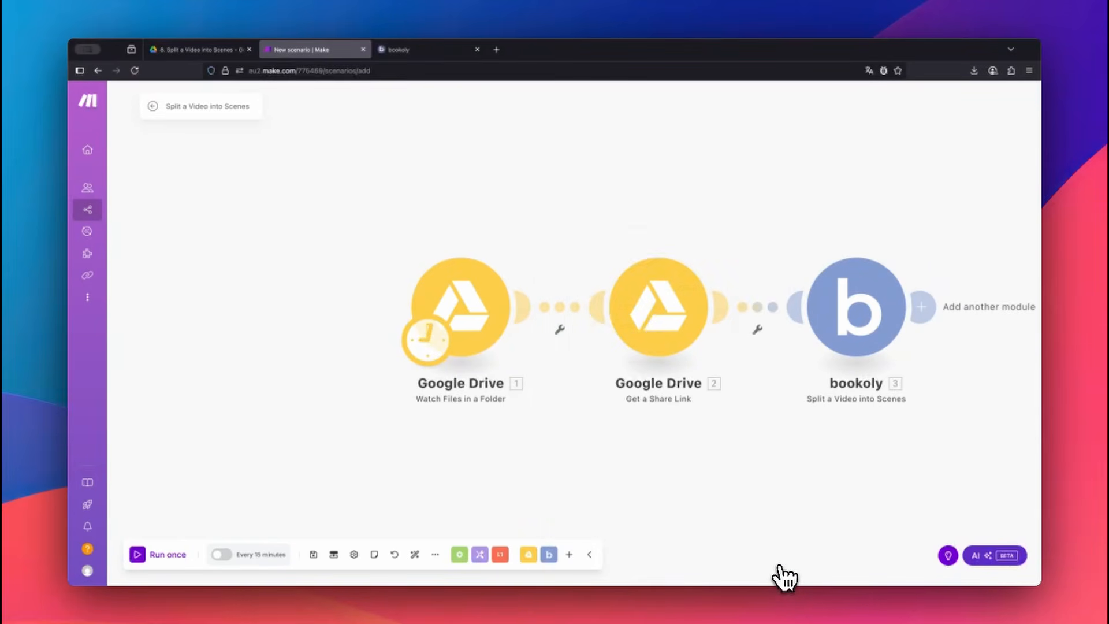
Add a bookoly Wait for Video Generation module after Split a Video into Scenes
left_click(923, 307)
left_click(732, 250)
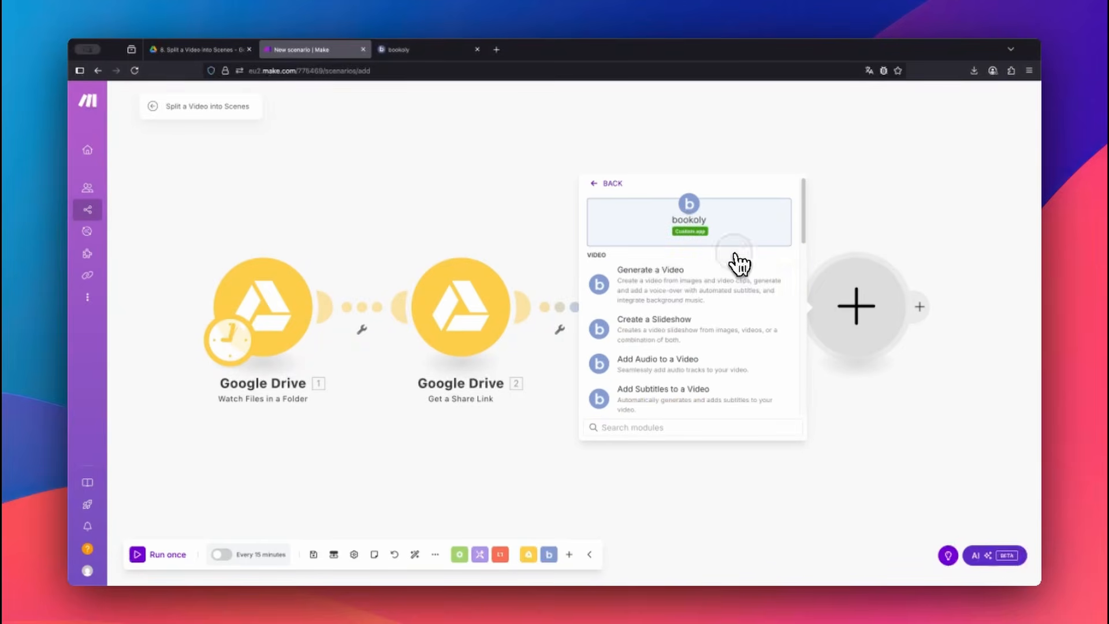
scroll(805, 239, "down", 1)
scroll(791, 327, "down", 1)
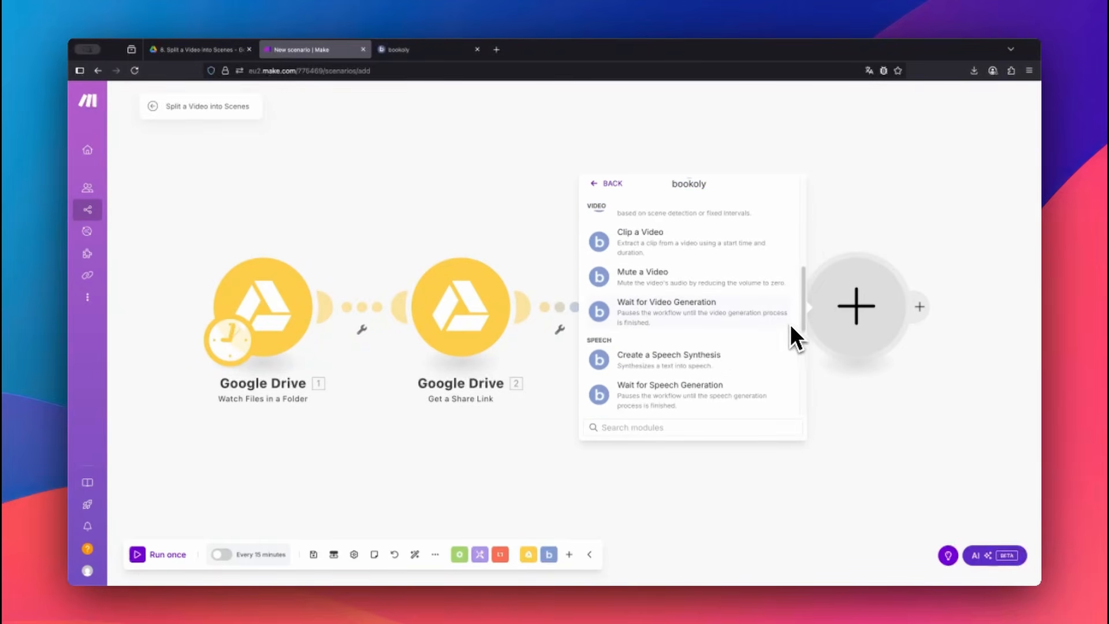
left_click(749, 312)
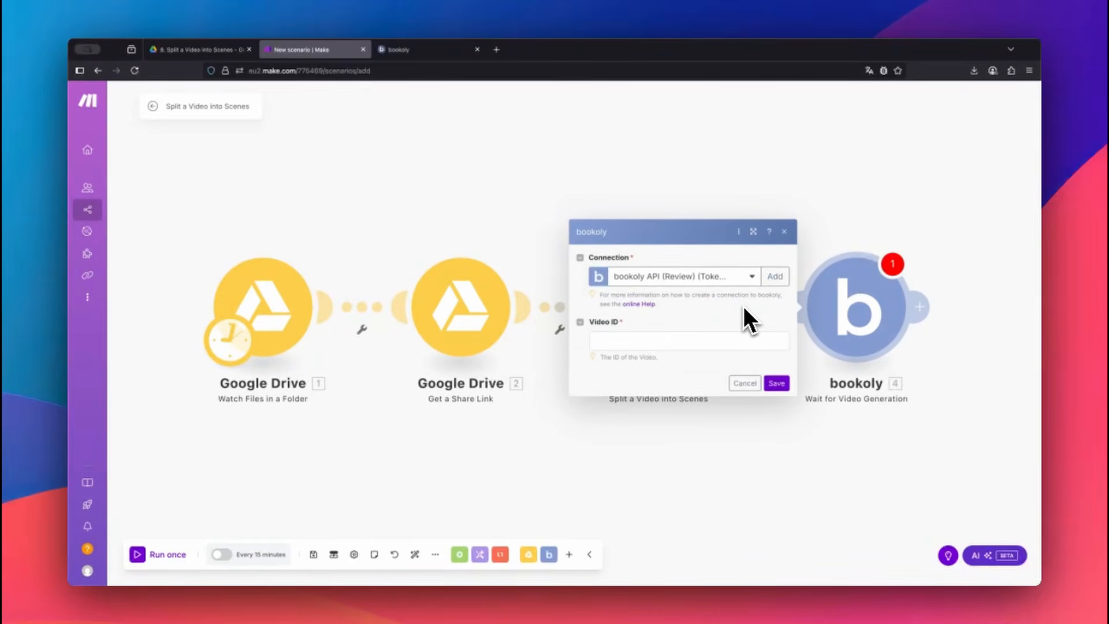
Map the Video ID to the ID from Split a Video into Scenes and save the wait module
left_click(678, 341)
left_click(815, 196)
left_click(782, 383)
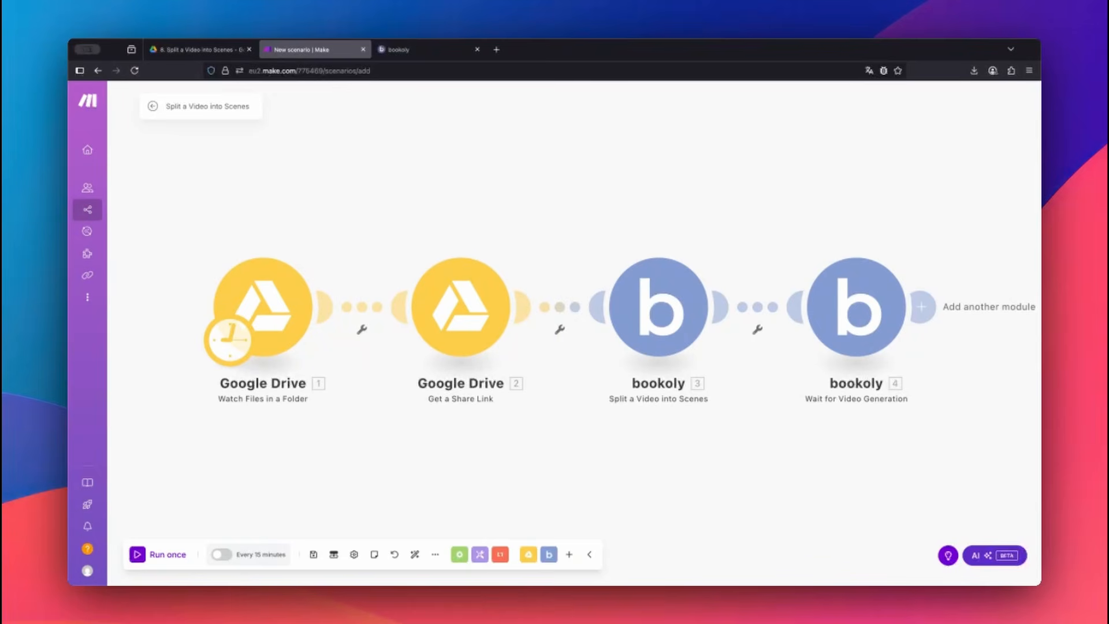
Add an Iterator after Wait for Video Generation, map its Array to that module's Scenes[] and save it
left_click(921, 307)
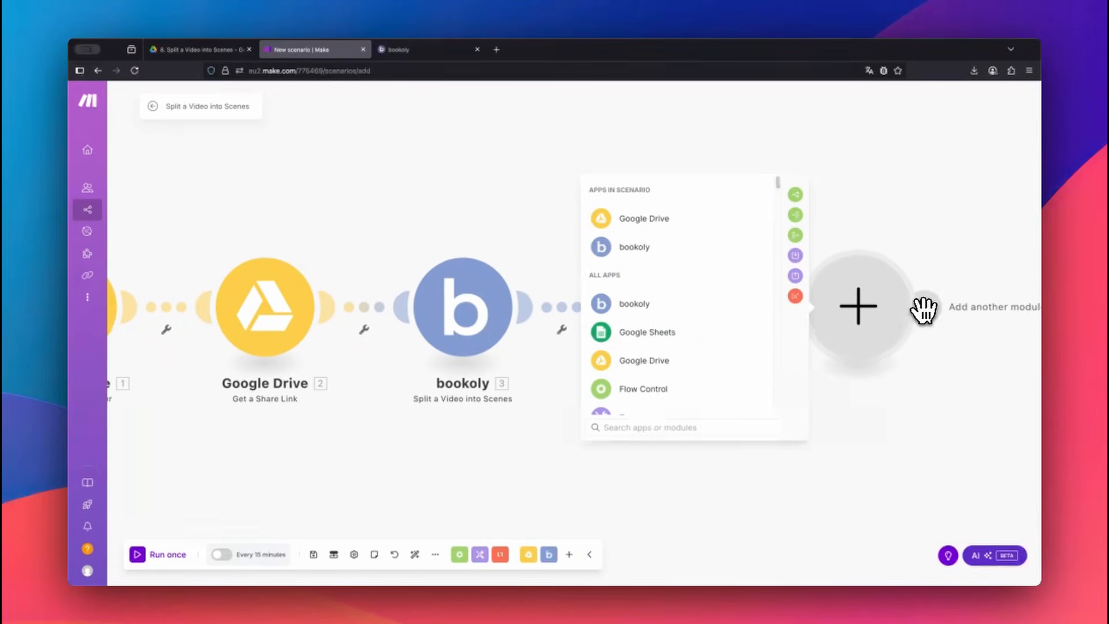
left_click(794, 215)
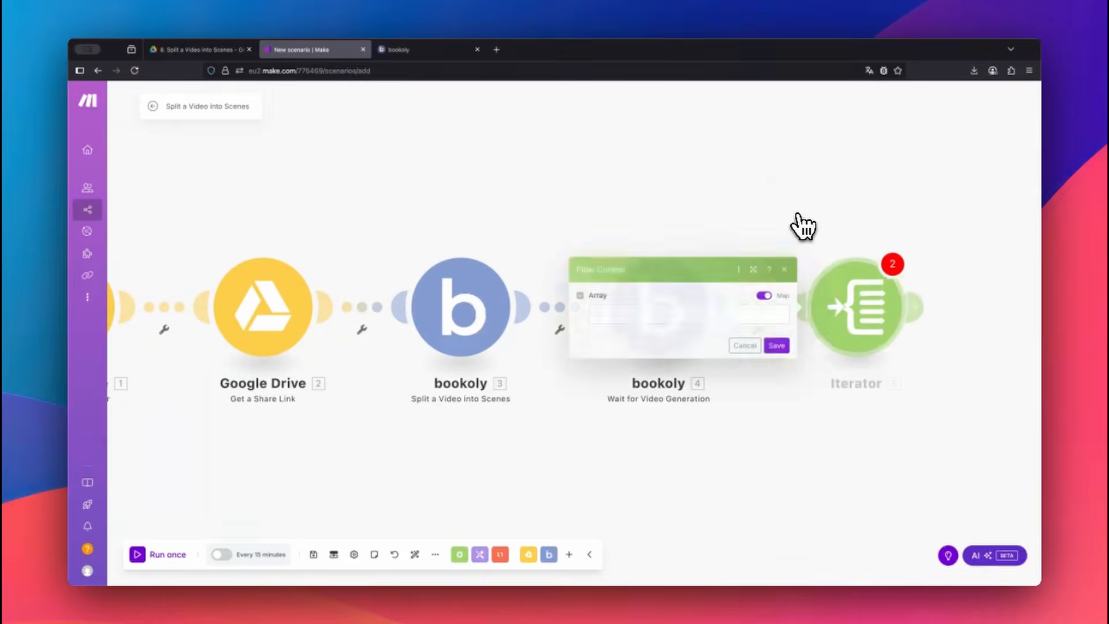
left_click(710, 312)
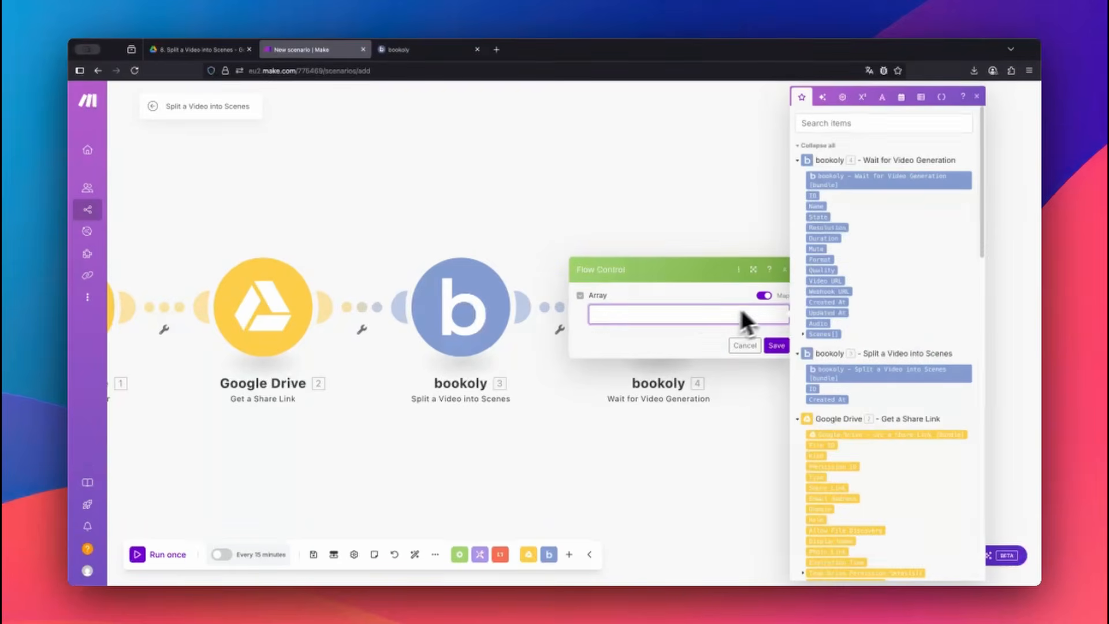
left_click(825, 331)
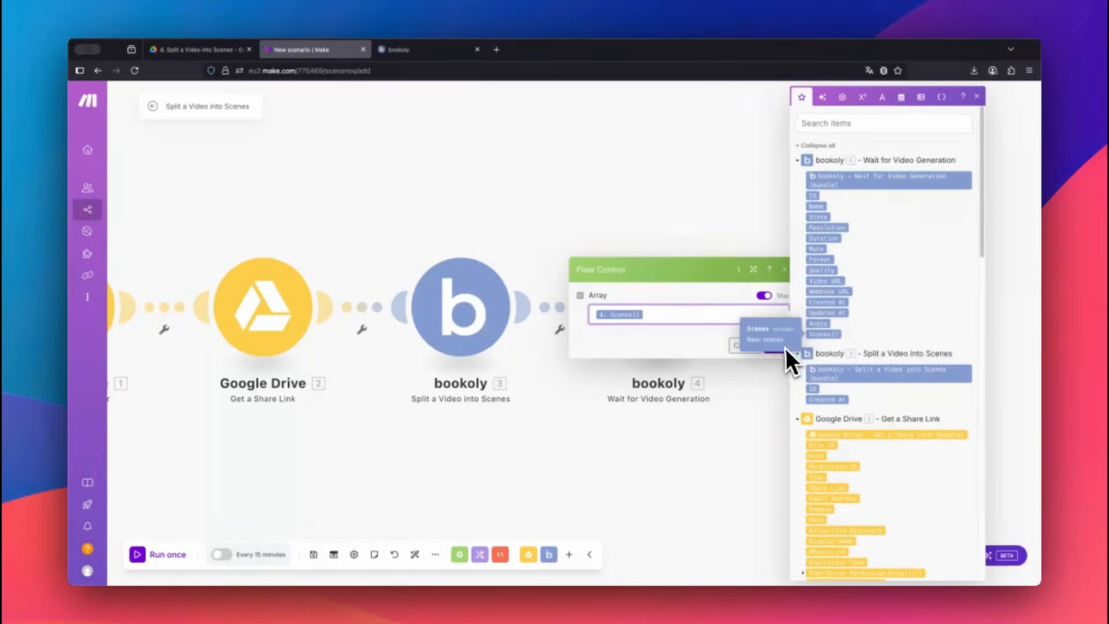
left_click(778, 344)
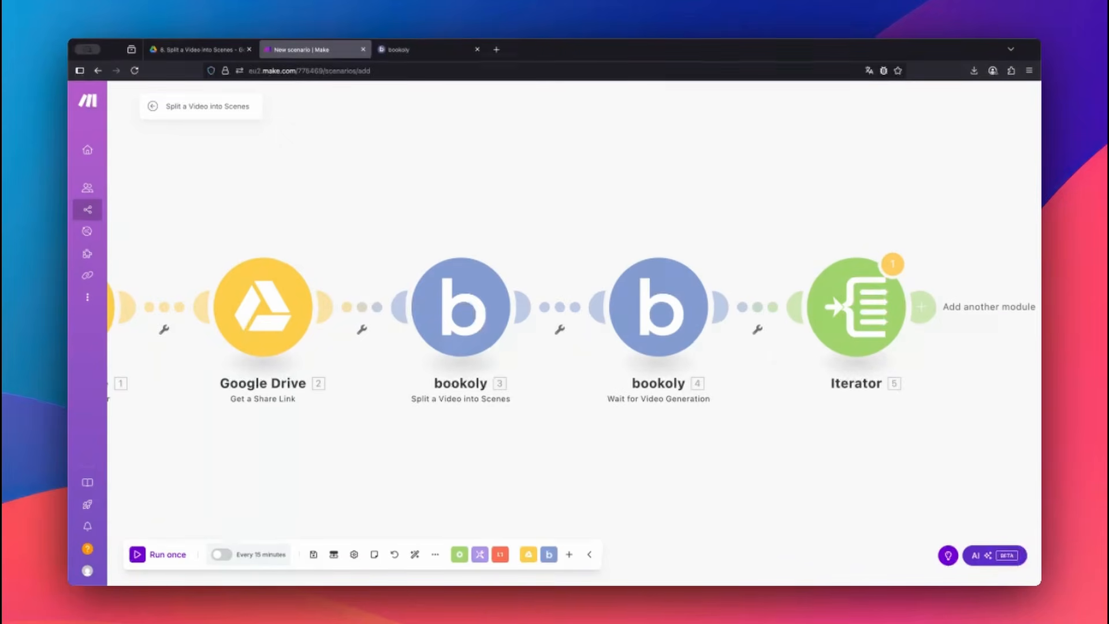
Add an HTTP Get a file module after the Iterator, map its URL to the Iterator's Asset: URL and save it
left_click(924, 309)
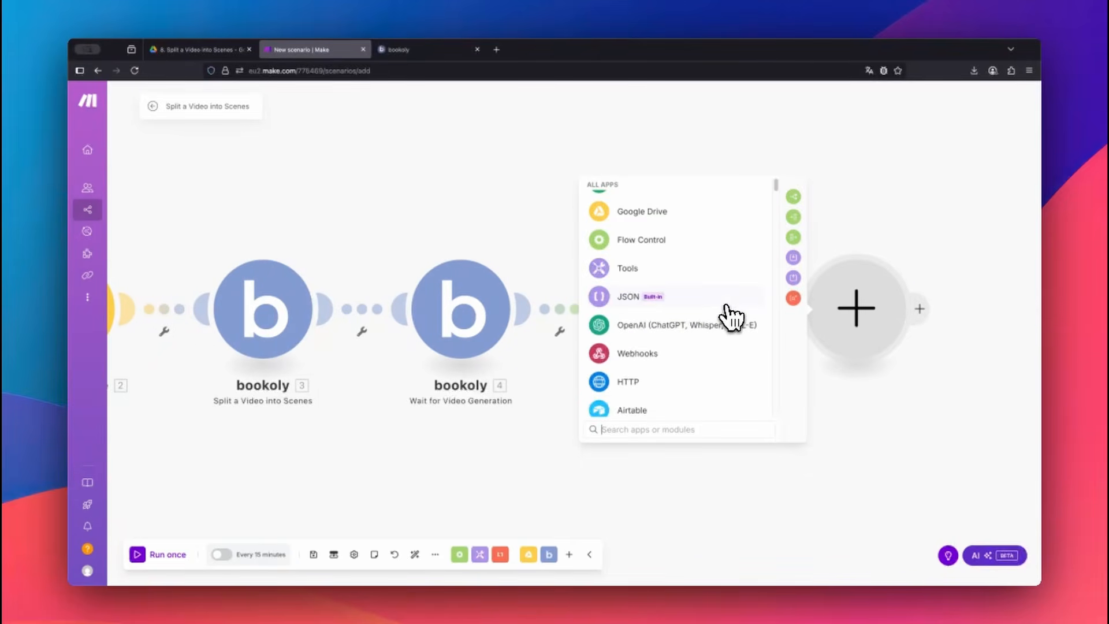
left_click(738, 381)
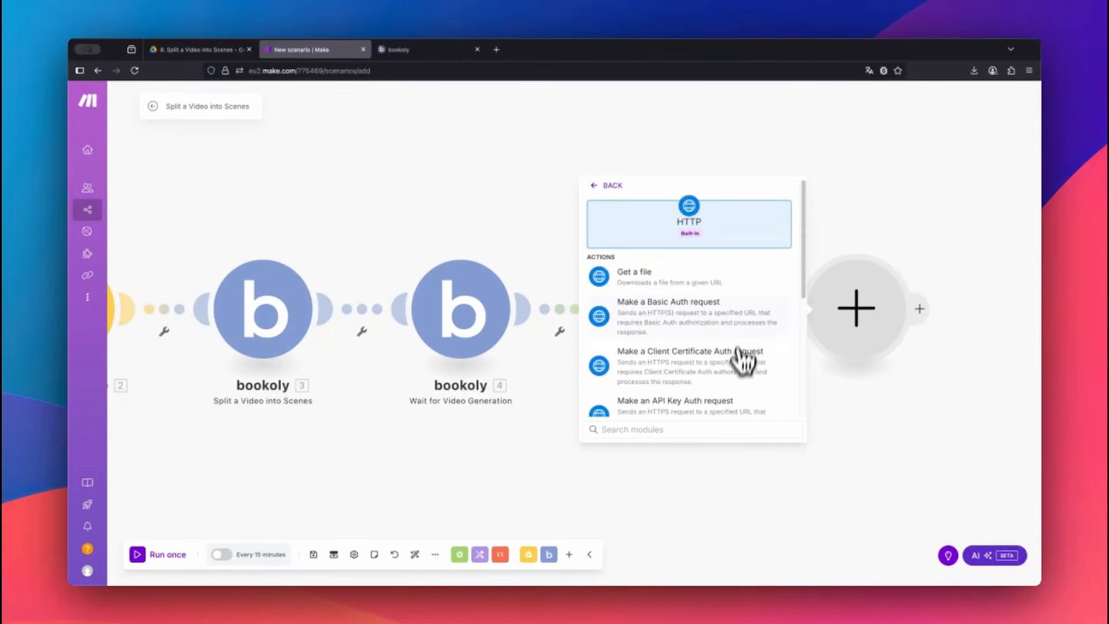
left_click(750, 281)
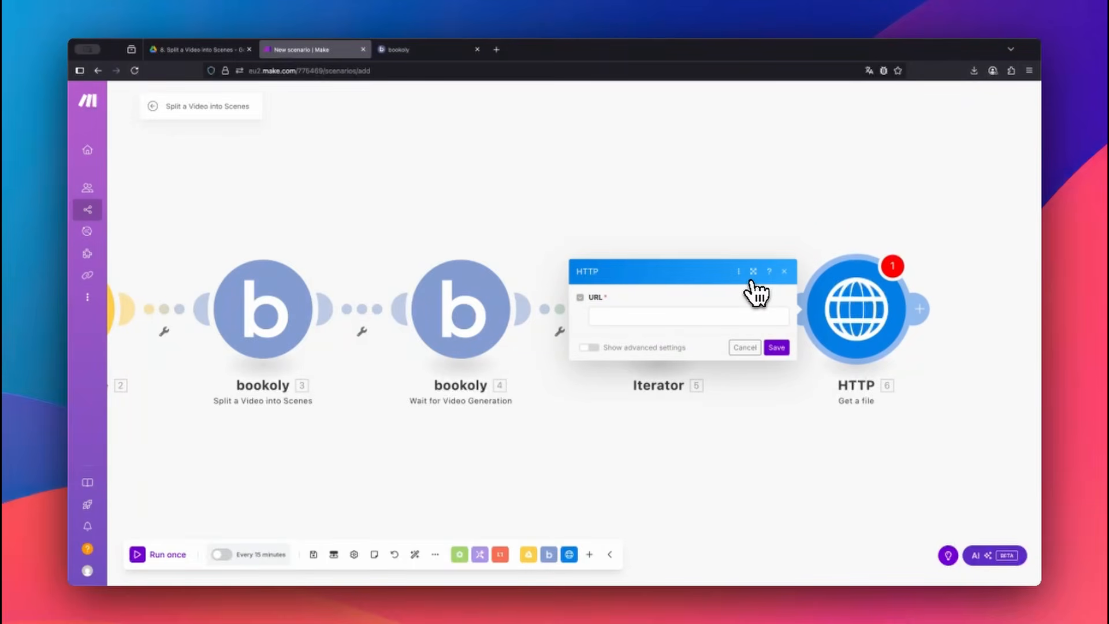
left_click(736, 316)
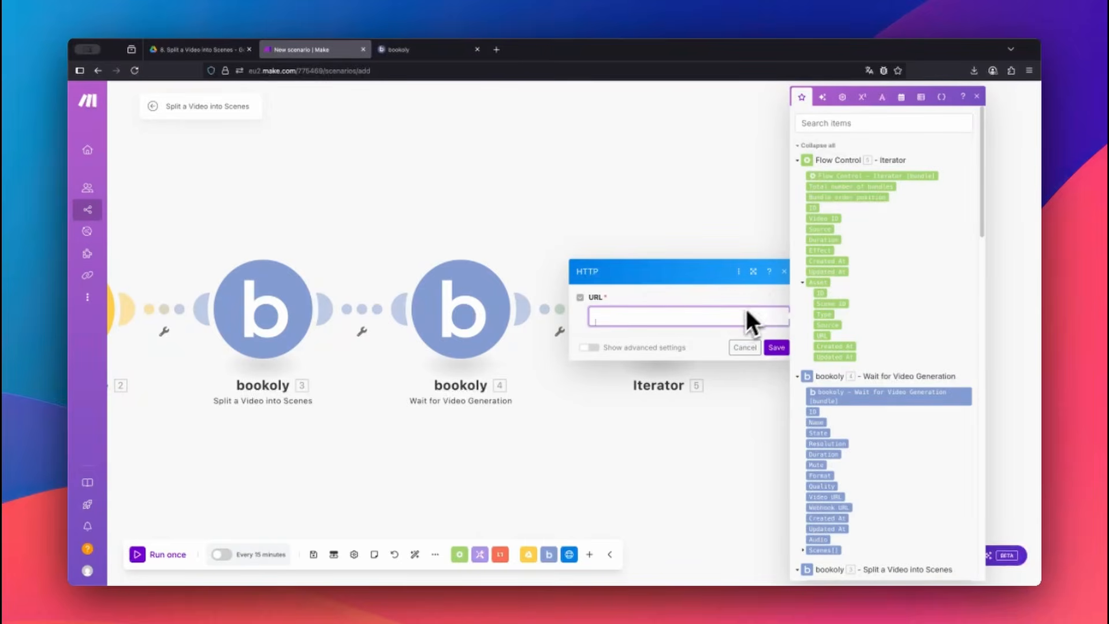
left_click(823, 334)
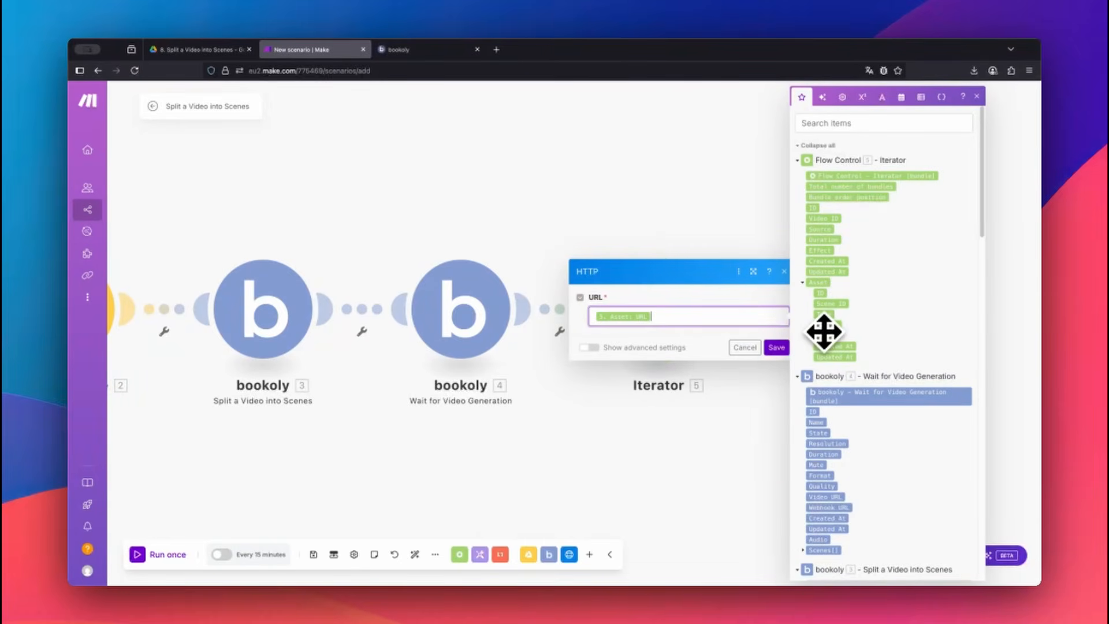
left_click(779, 350)
Add a Google Drive Upload a File module that saves the HTTP - Get a file output to My Drive /Playlist/8. Split a Video into Scenes/Clips
left_click(921, 309)
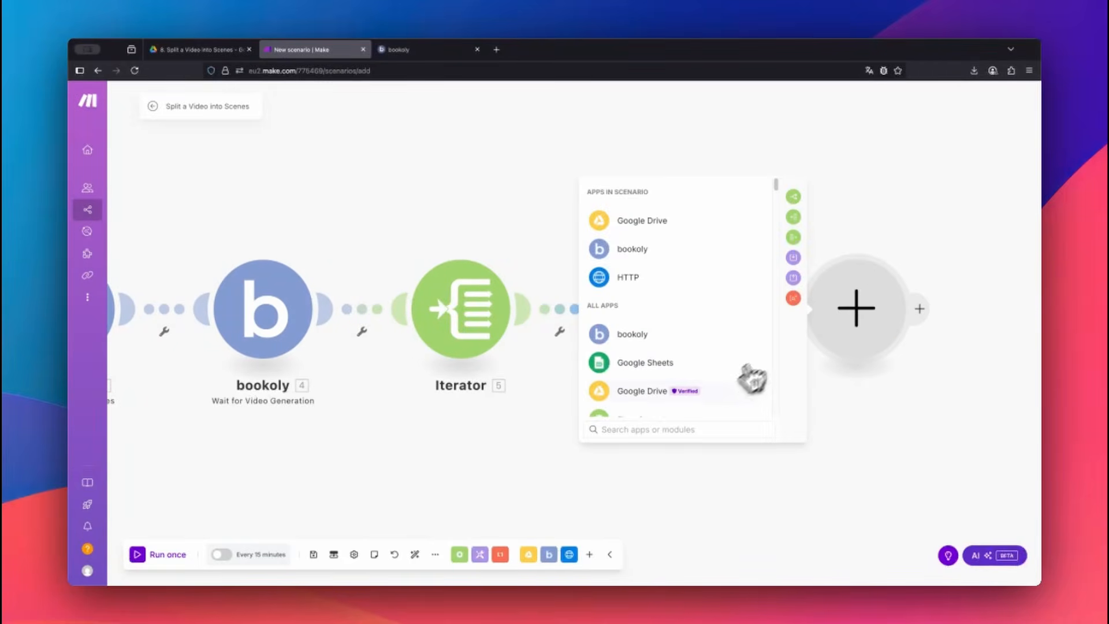
left_click(721, 397)
scroll(729, 350, "down", 2)
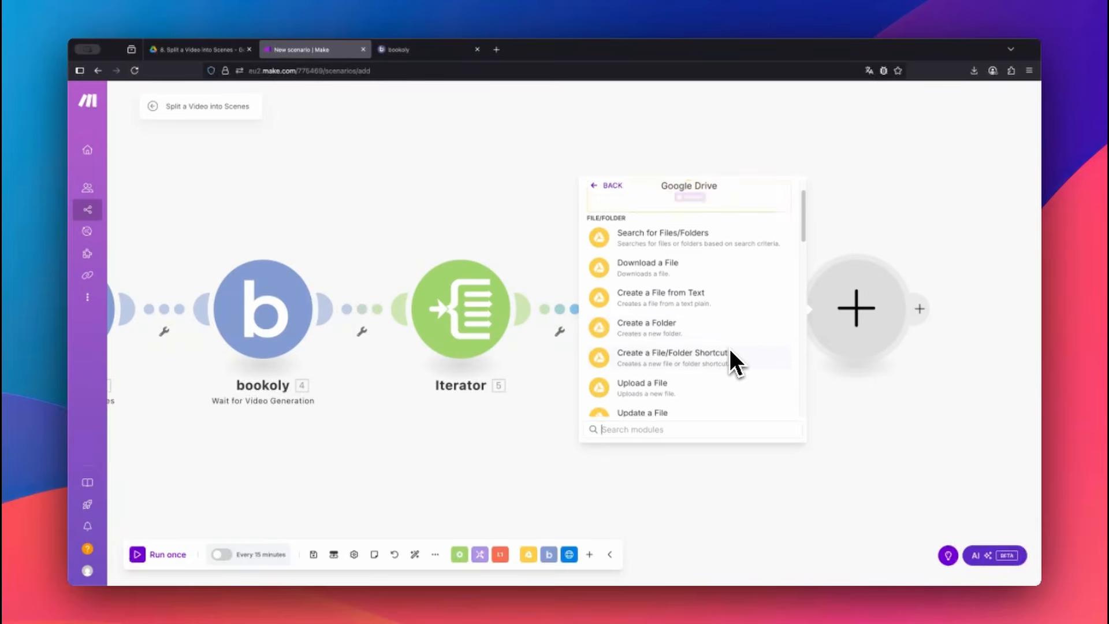
left_click(730, 382)
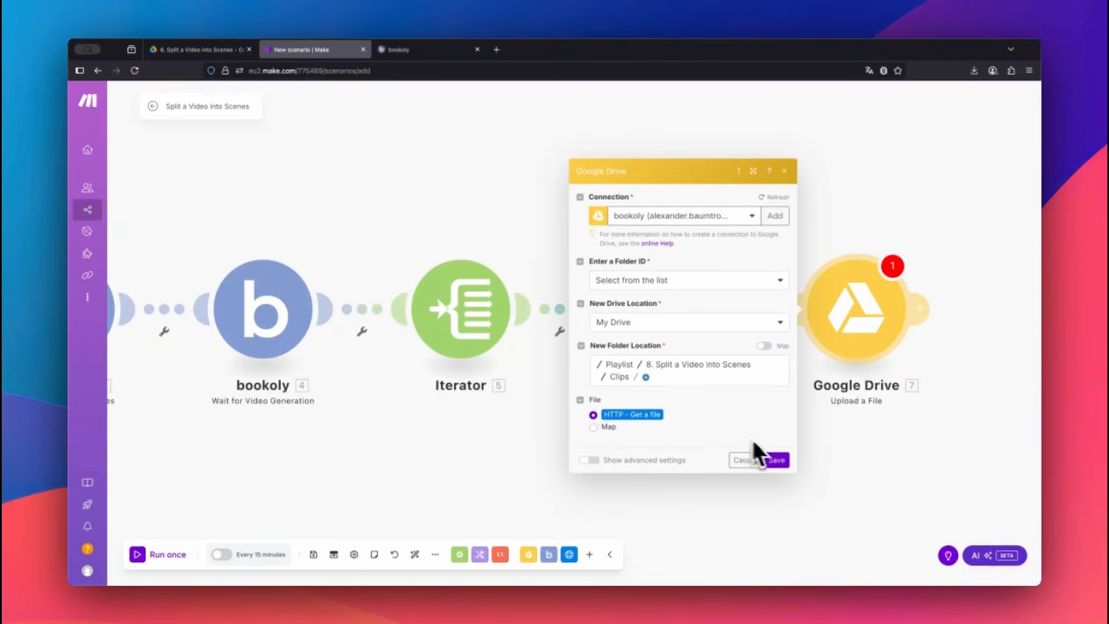
left_click(779, 459)
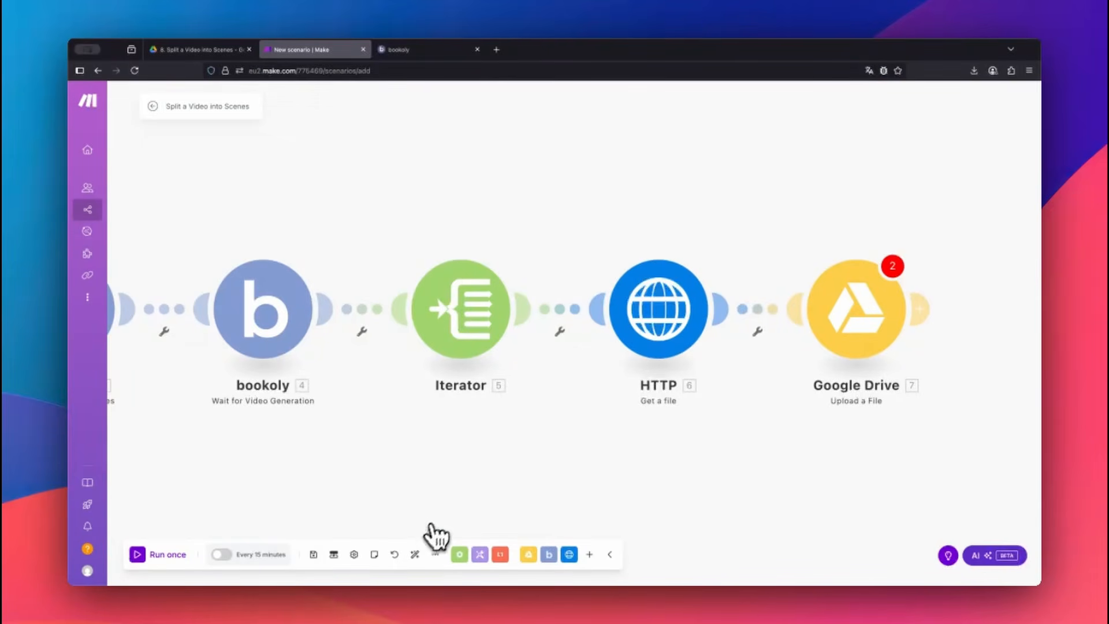
Auto-align the scenario's modules and save the scenario
left_click(414, 554)
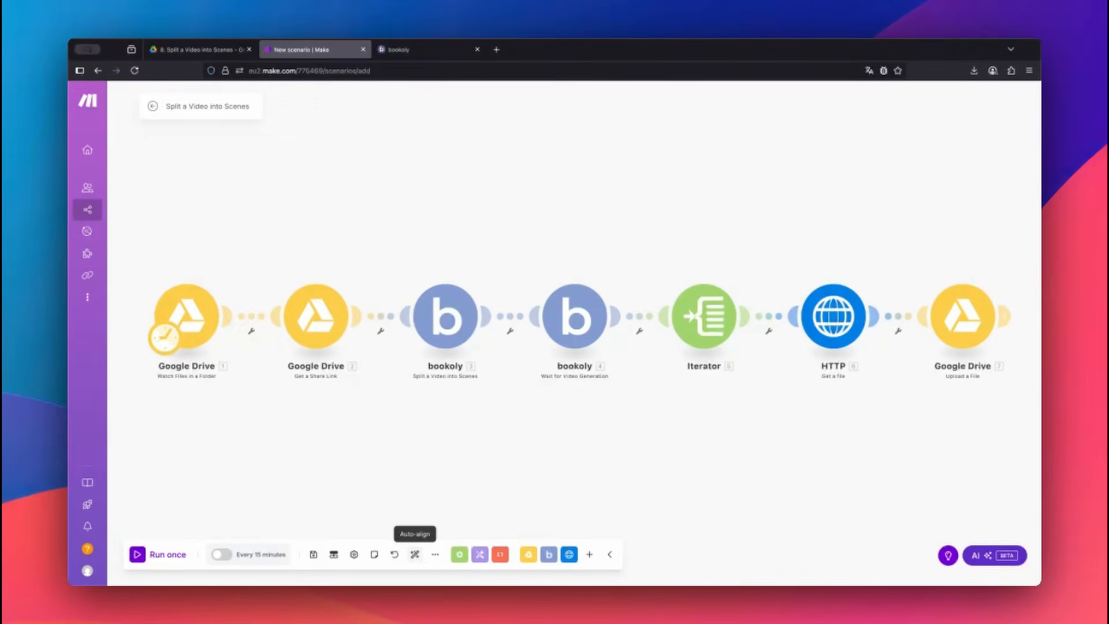
left_click(314, 555)
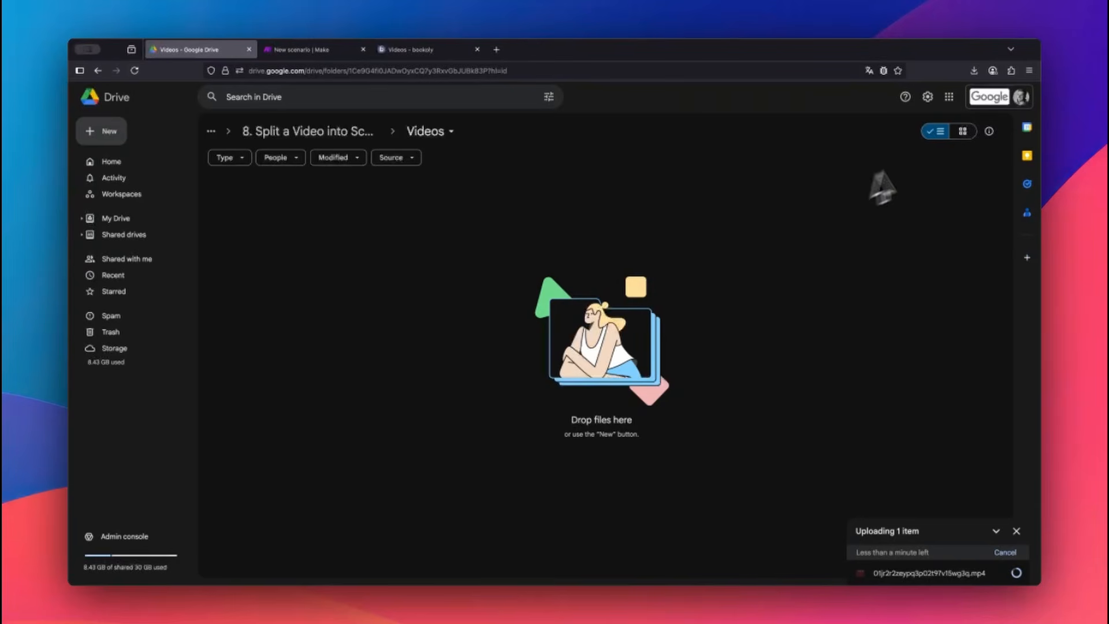
Show the Google Drive Videos folder as a grid and preview the uploaded video
left_click(963, 132)
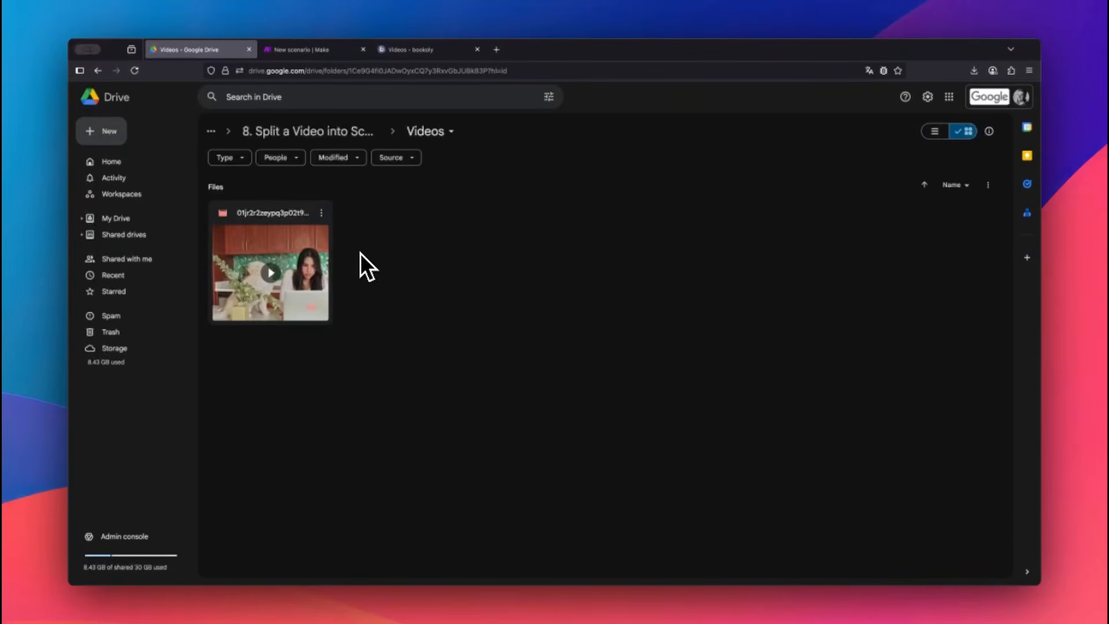
double_click(282, 276)
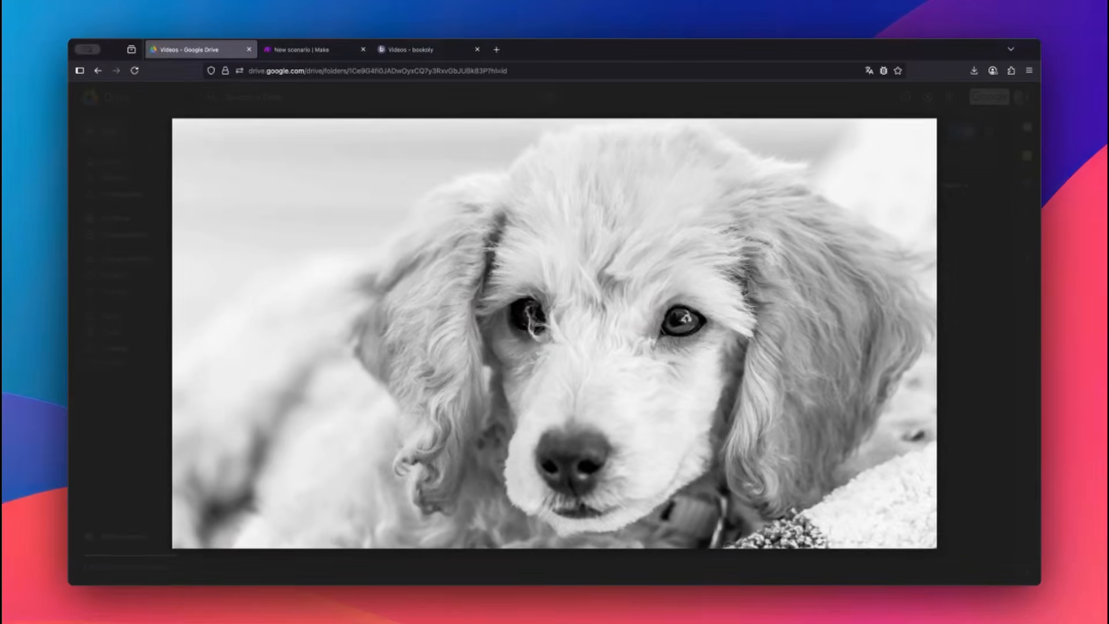
Switch to the Make scenario and run it once
key("ctrl+Tab")
left_click(138, 555)
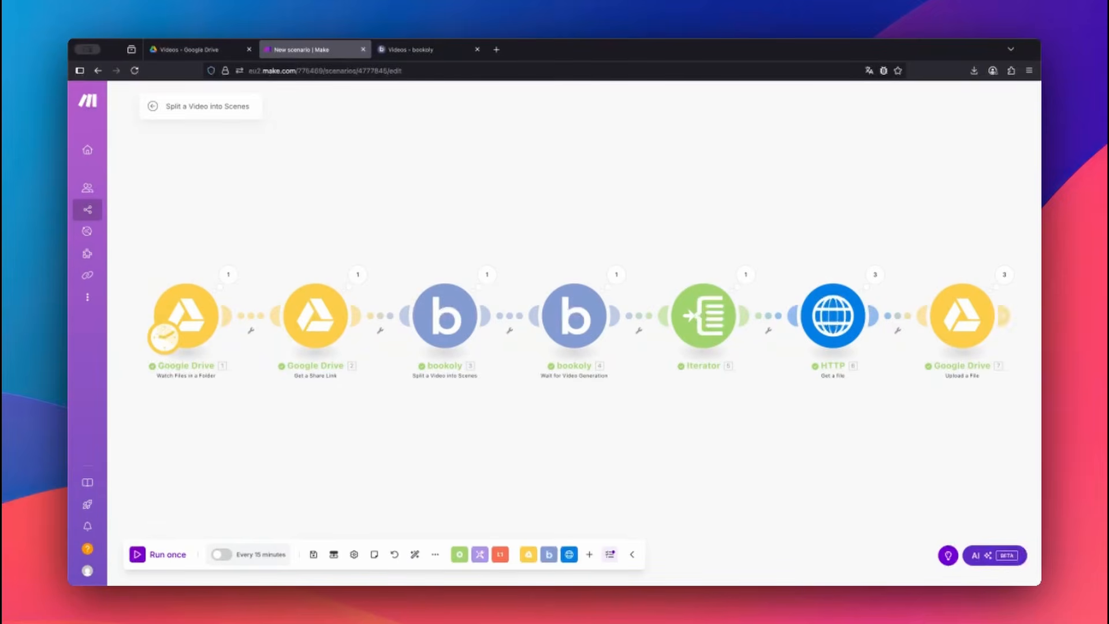
Switch to Google Drive, open the Clips folder and play the first clip
key("ctrl+shift+Tab")
double_click(293, 209)
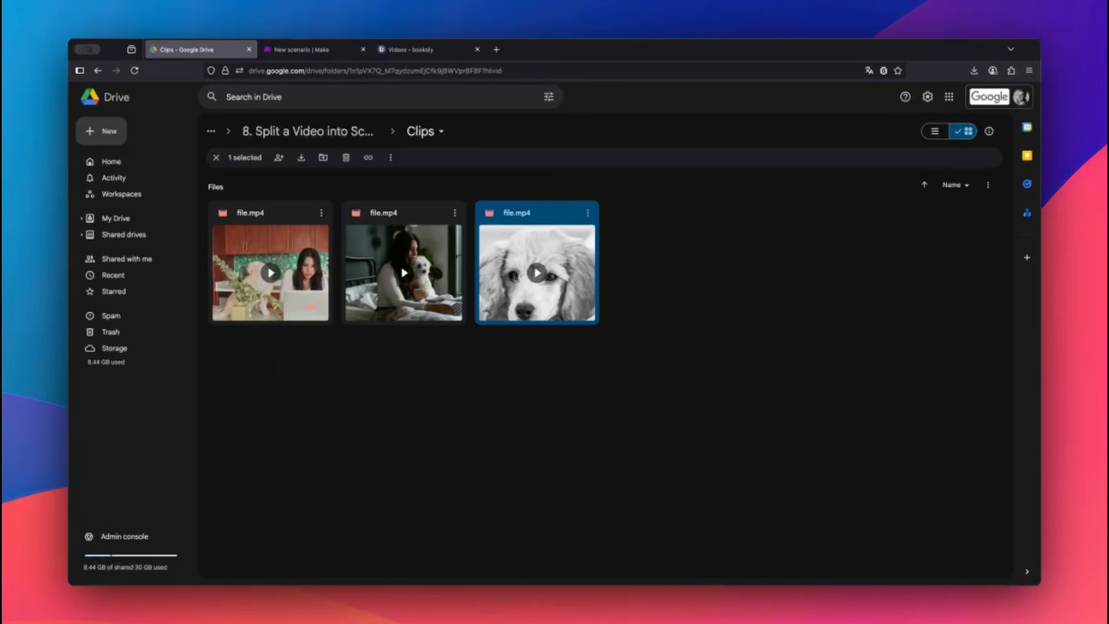
double_click(273, 288)
left_click(212, 524)
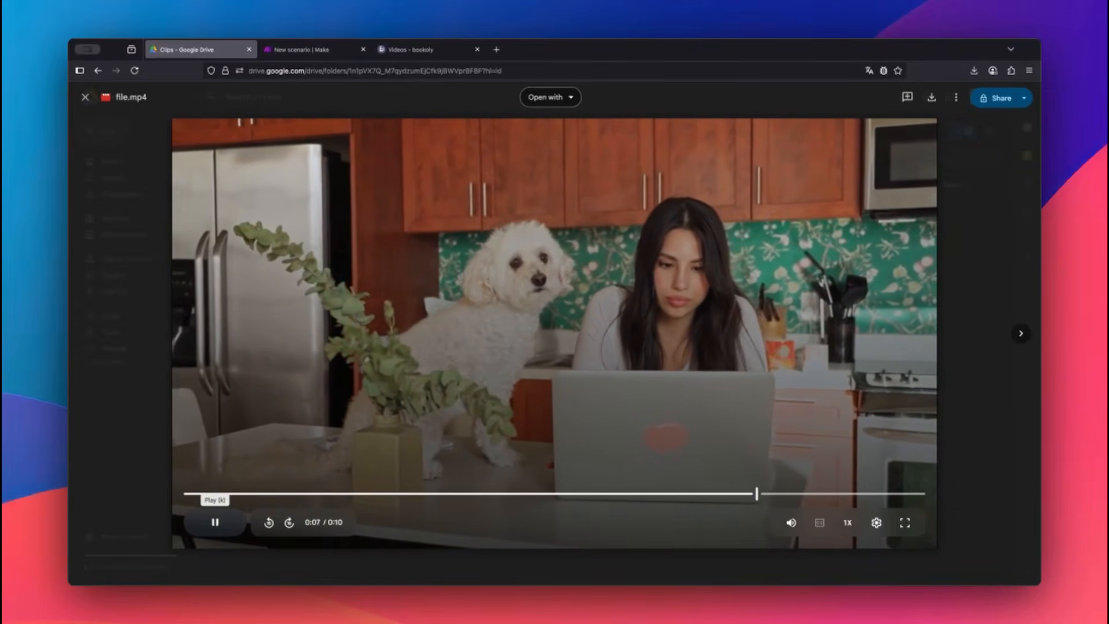
Close the first clip's preview and play the second and third clips in the Clips folder
key("Escape")
double_click(393, 276)
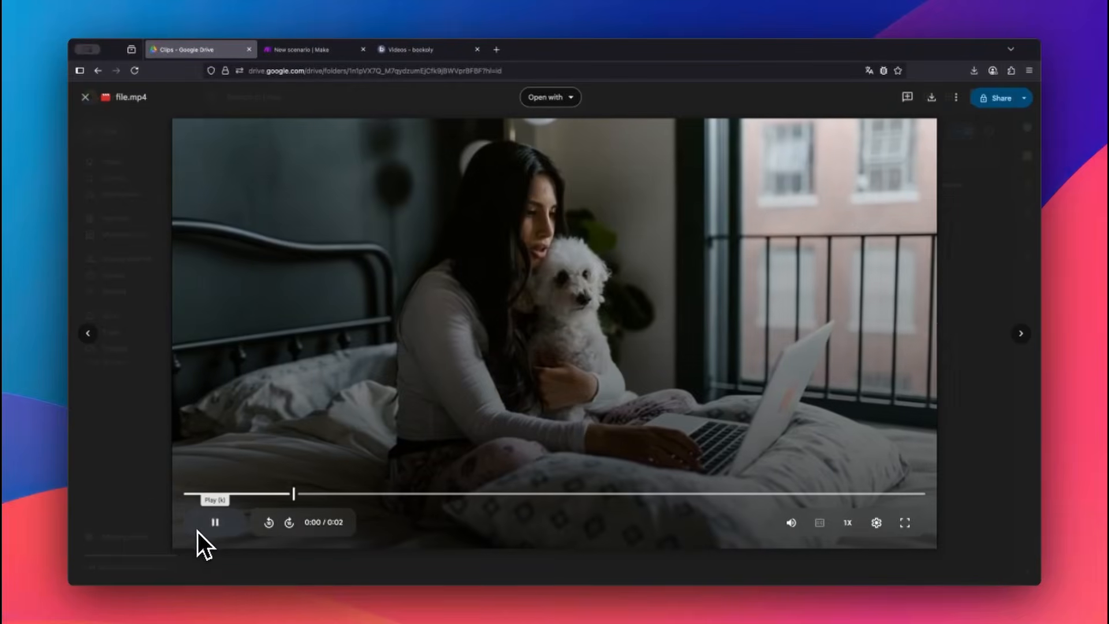
key("Escape")
double_click(546, 289)
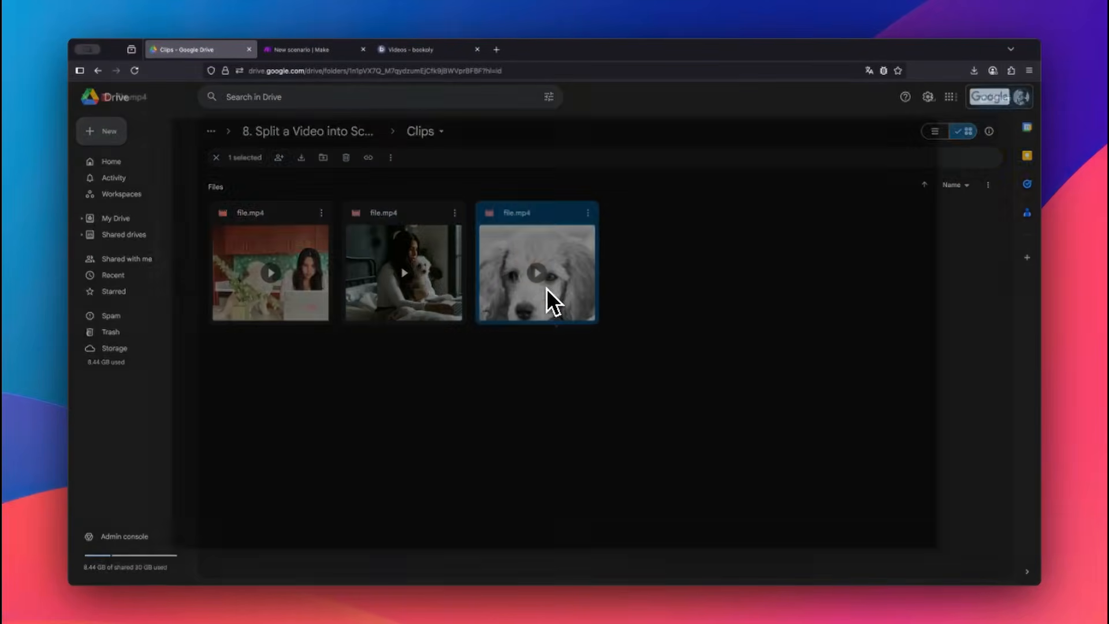
left_click(219, 524)
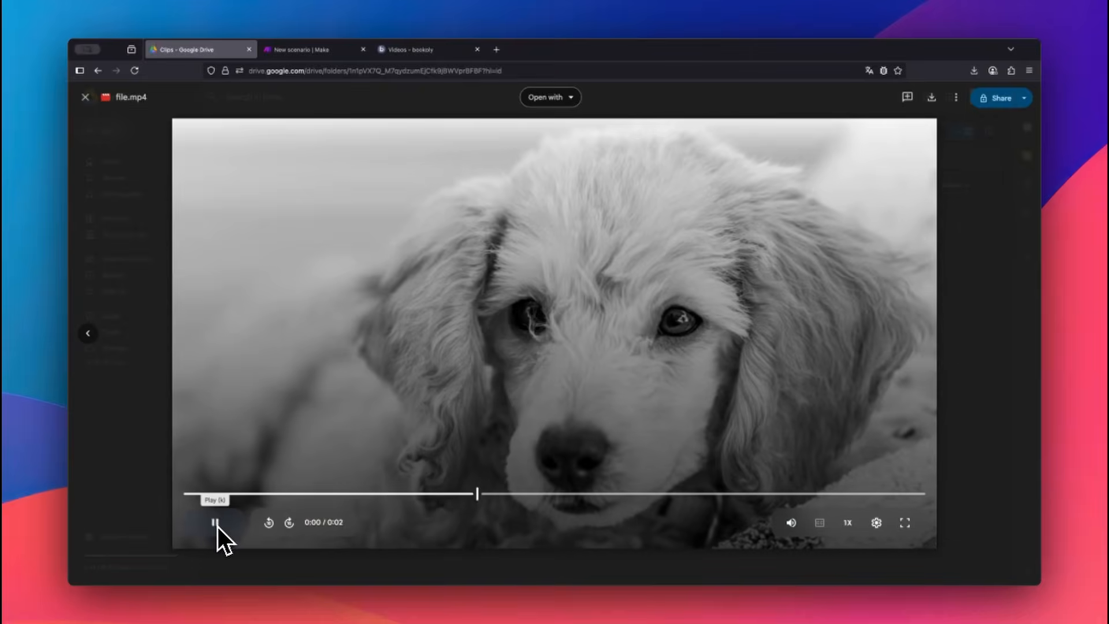